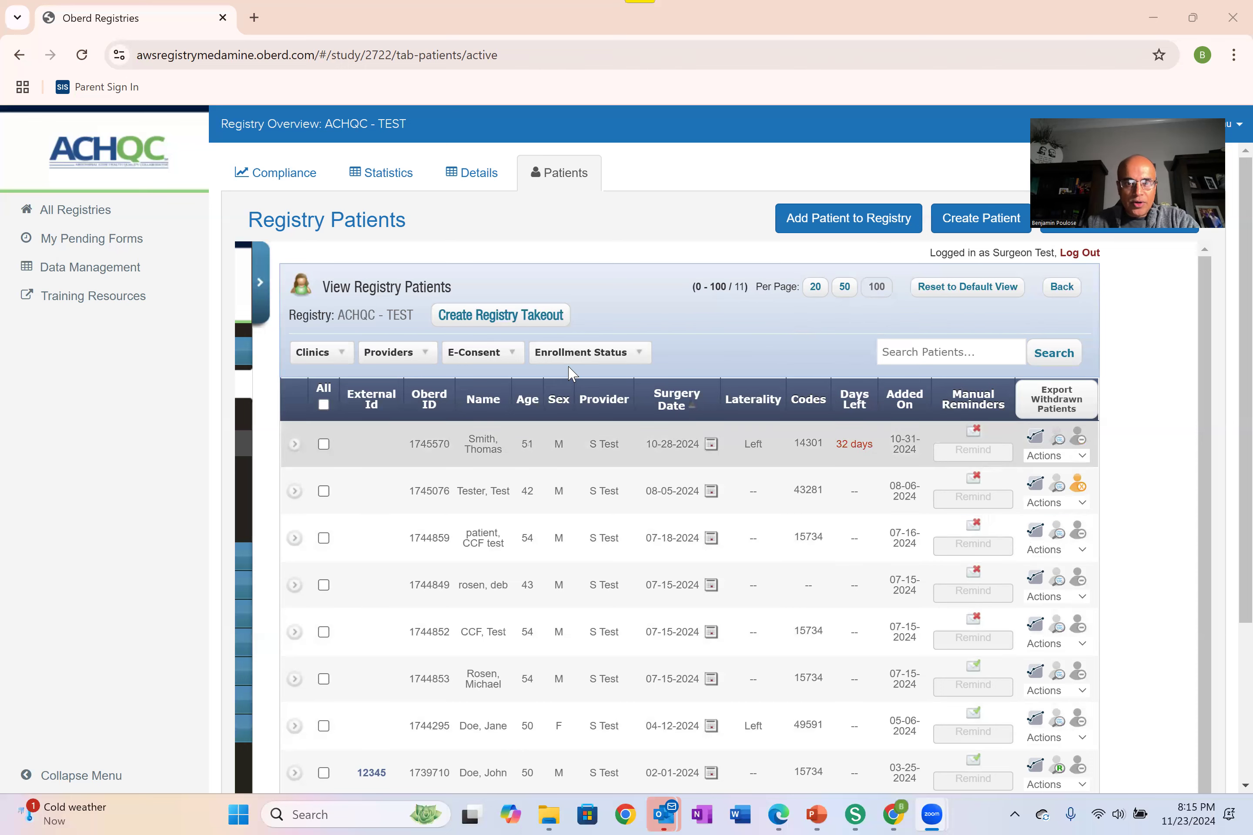
Step: Open the account of the patient with the 07-18-2024 surgery date for editing and mark it as deactivated, confirming the change
{"action": "scroll", "coordinate": [719, 439], "scroll_direction": "down", "scroll_amount": 2}
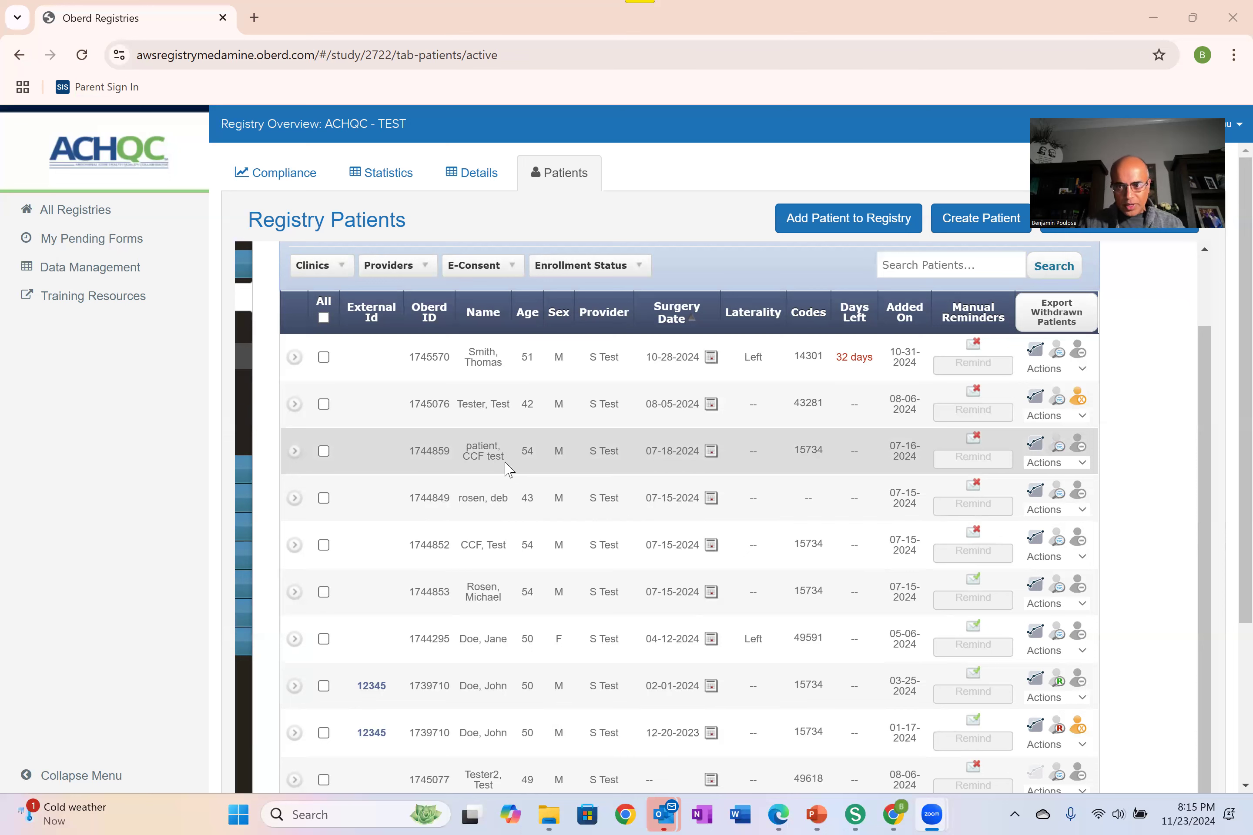
{"action": "left_click", "coordinate": [1082, 463]}
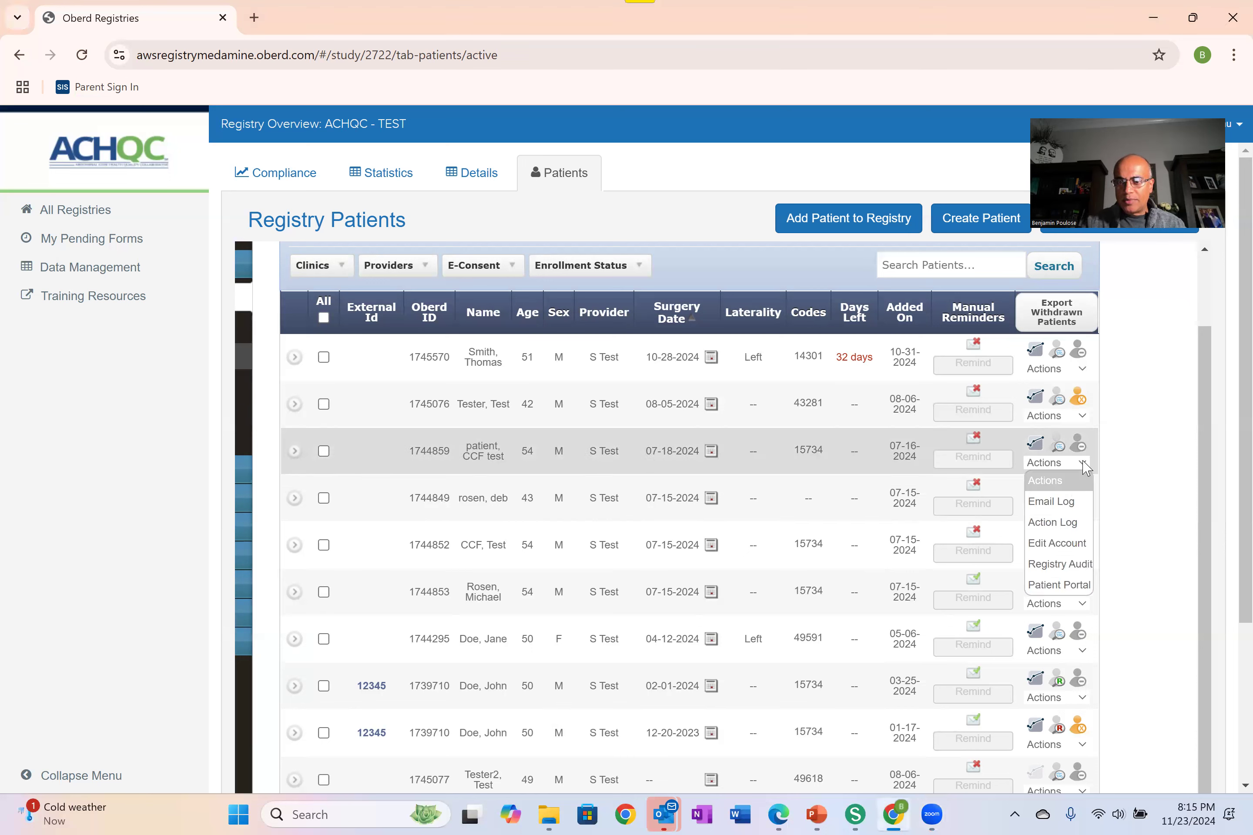
{"action": "left_click", "coordinate": [1057, 544]}
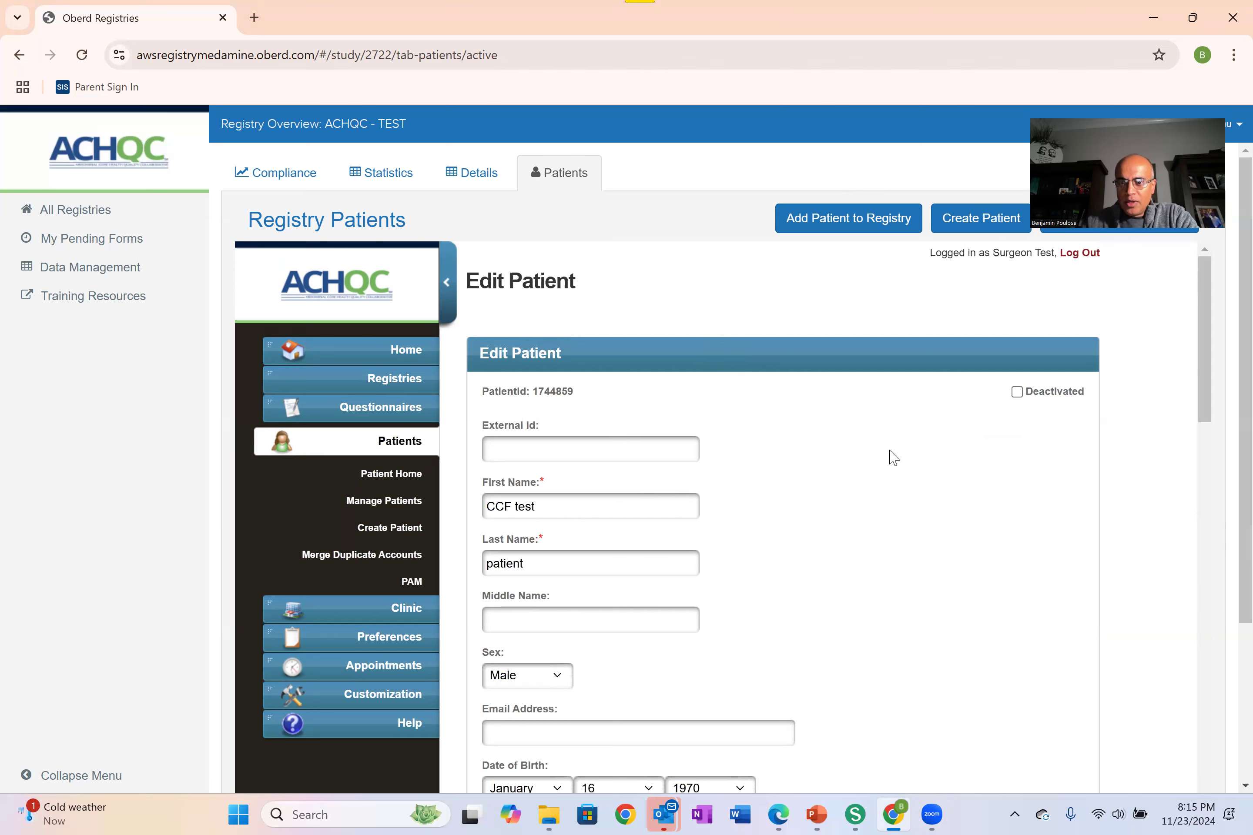
{"action": "left_click", "coordinate": [1016, 393]}
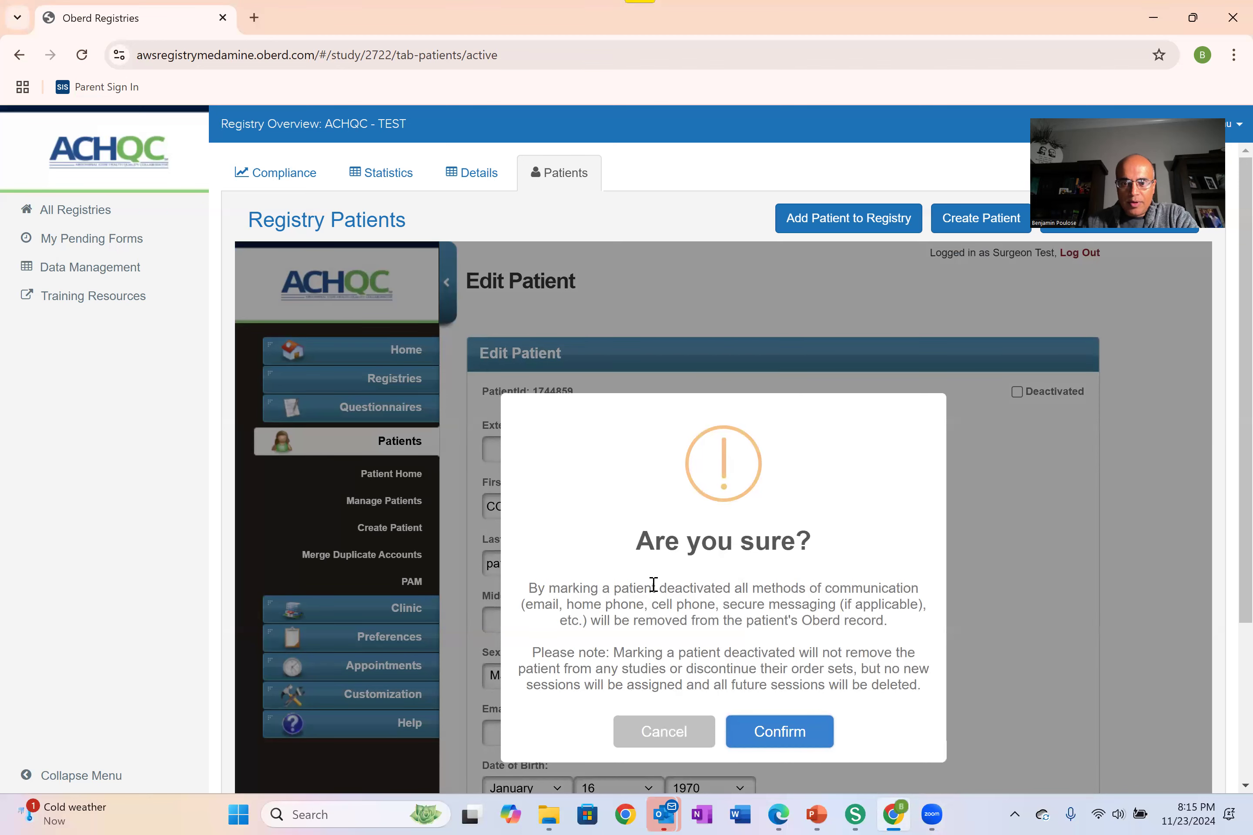
{"action": "left_click", "coordinate": [792, 733]}
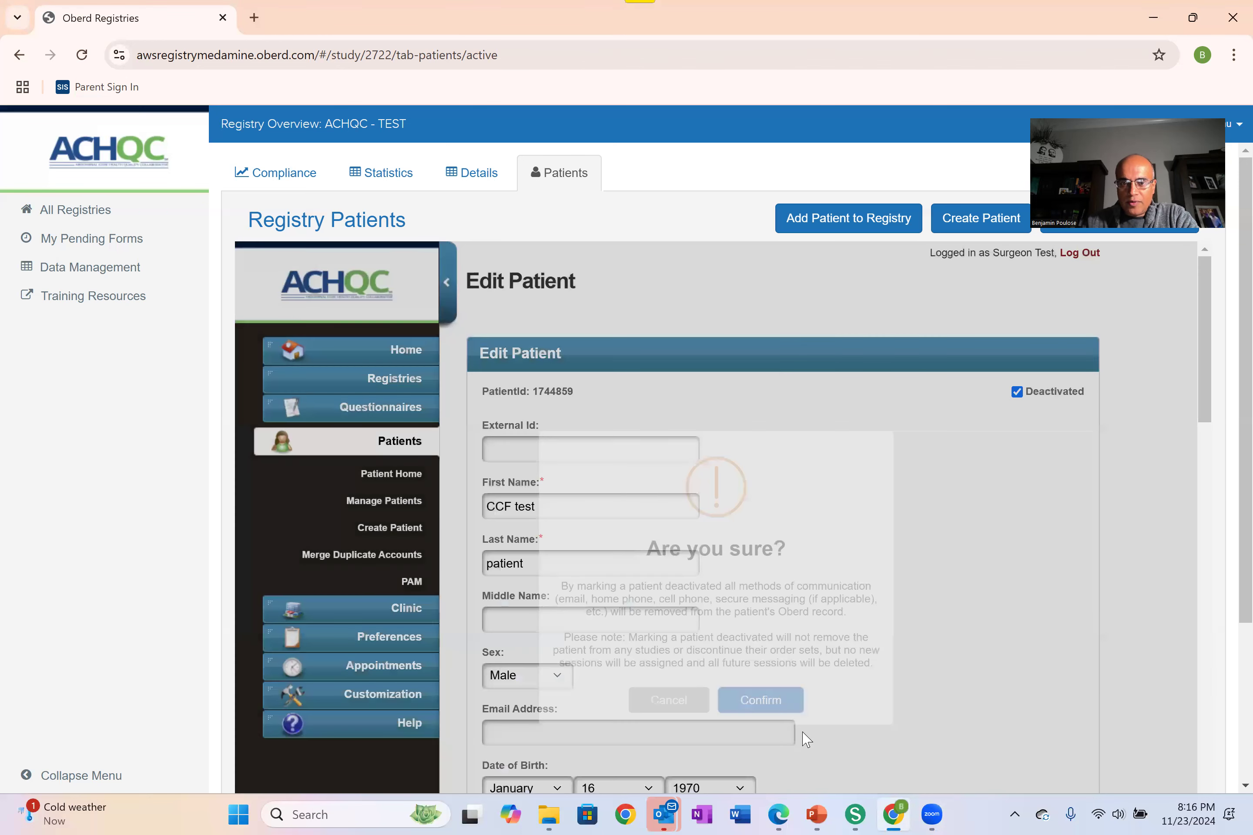
Step: Enter 11/23/2024 as the patient's date of death and cancer as the preliminary cause of death, and save the patient
{"action": "scroll", "coordinate": [809, 604], "scroll_direction": "down", "scroll_amount": 5}
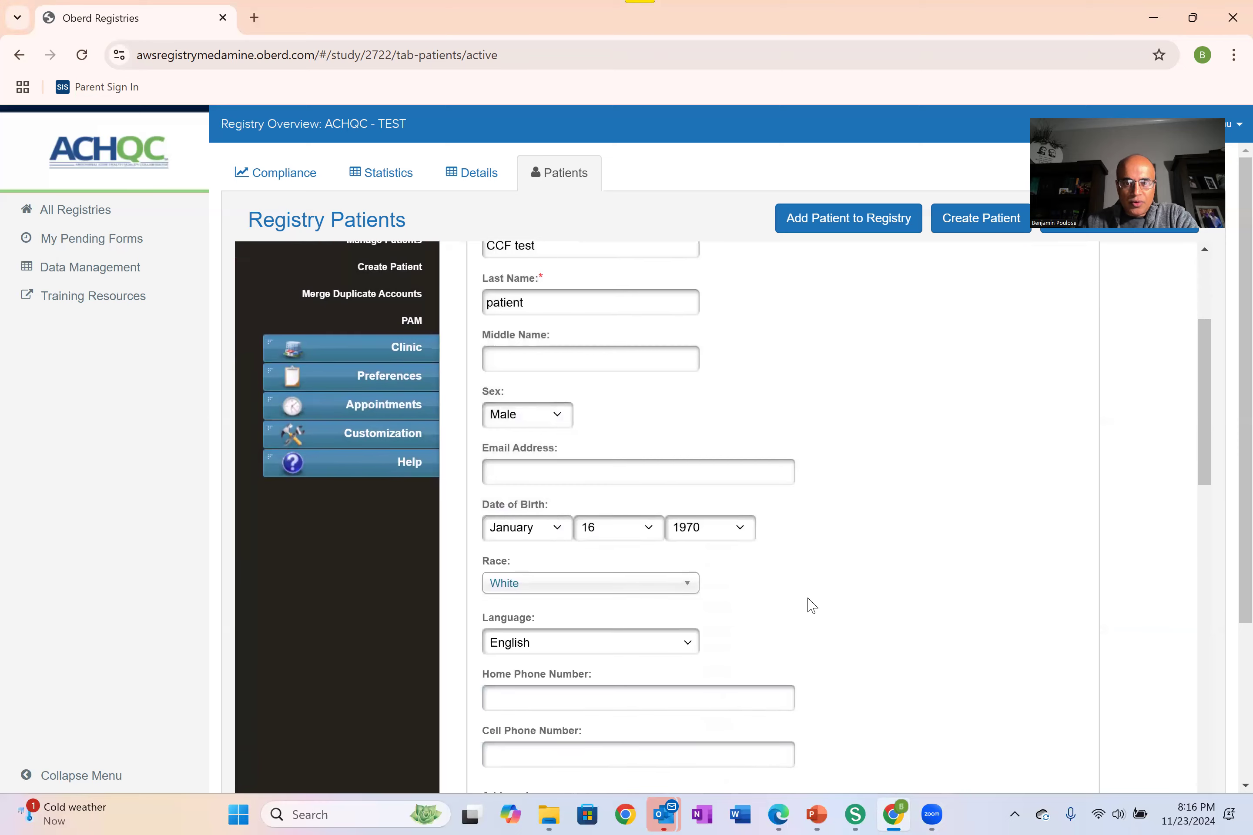
{"action": "scroll", "coordinate": [811, 606], "scroll_direction": "down", "scroll_amount": 10}
{"action": "scroll", "coordinate": [811, 606], "scroll_direction": "down", "scroll_amount": 8}
{"action": "scroll", "coordinate": [811, 607], "scroll_direction": "down", "scroll_amount": 2}
{"action": "left_click", "coordinate": [580, 473]}
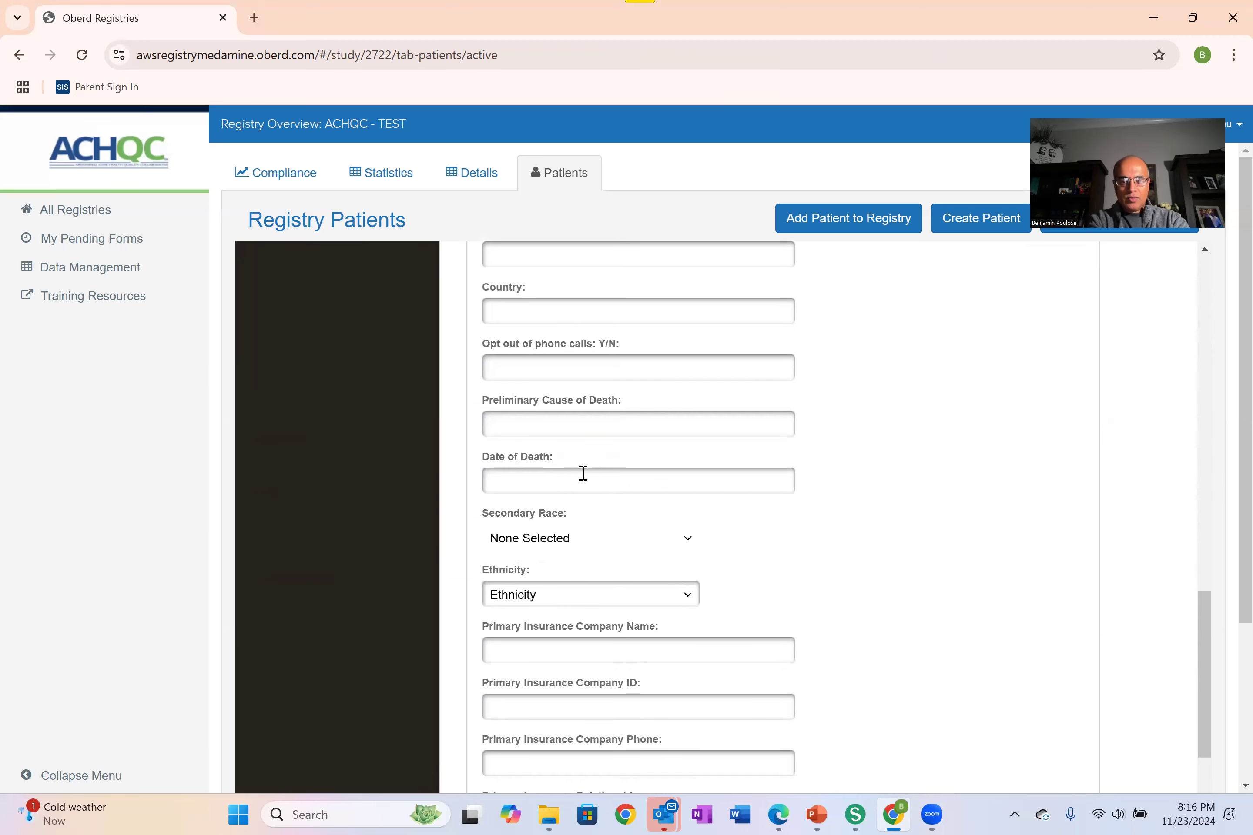
{"action": "type", "text": "11/23/2024"}
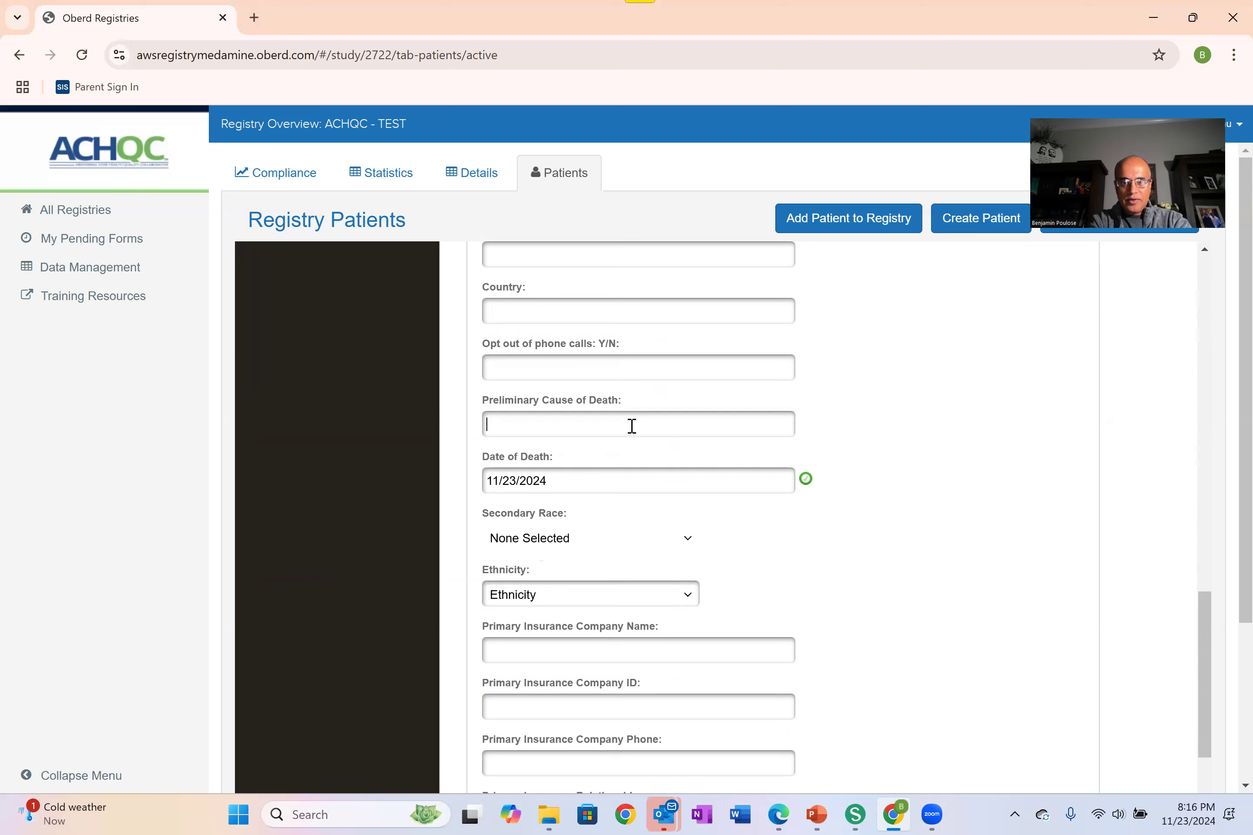
{"action": "type", "text": "cancer"}
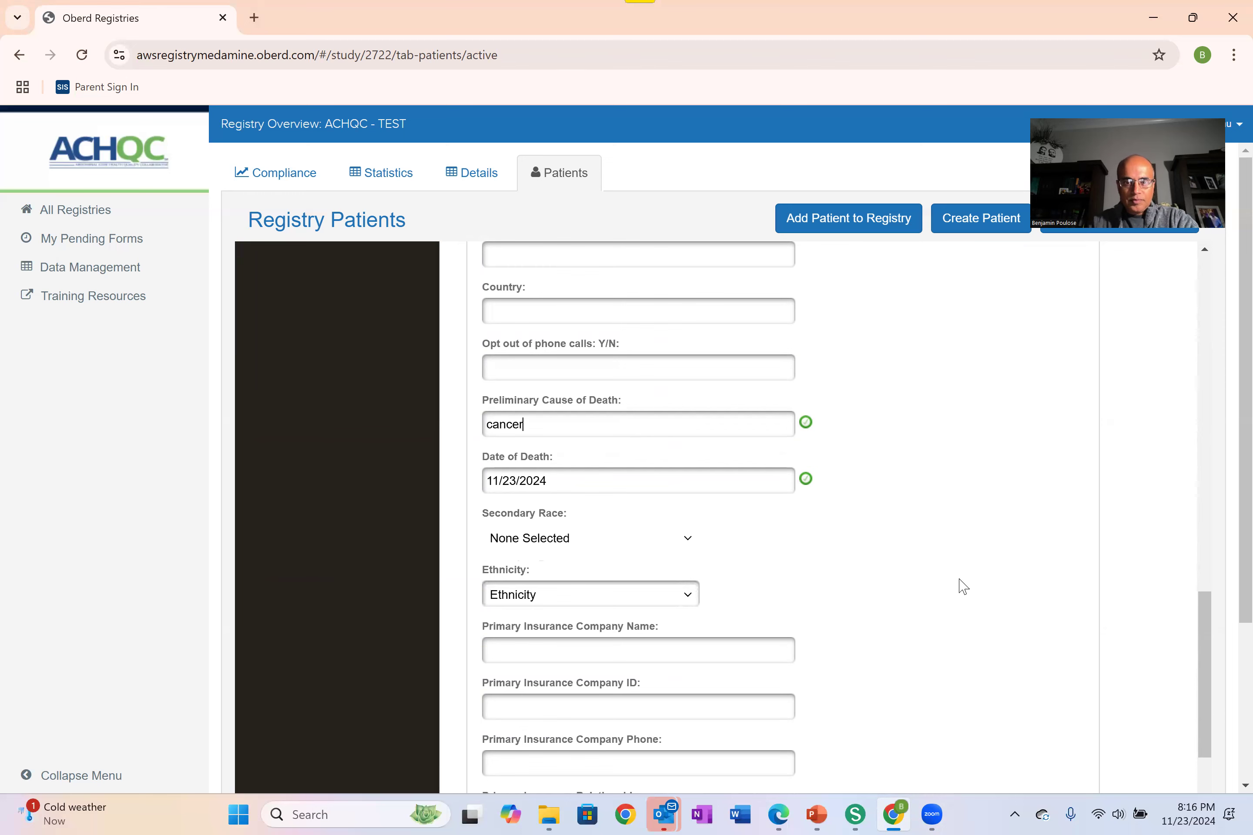
{"action": "scroll", "coordinate": [853, 573], "scroll_direction": "down", "scroll_amount": 8}
{"action": "scroll", "coordinate": [861, 576], "scroll_direction": "down", "scroll_amount": 5}
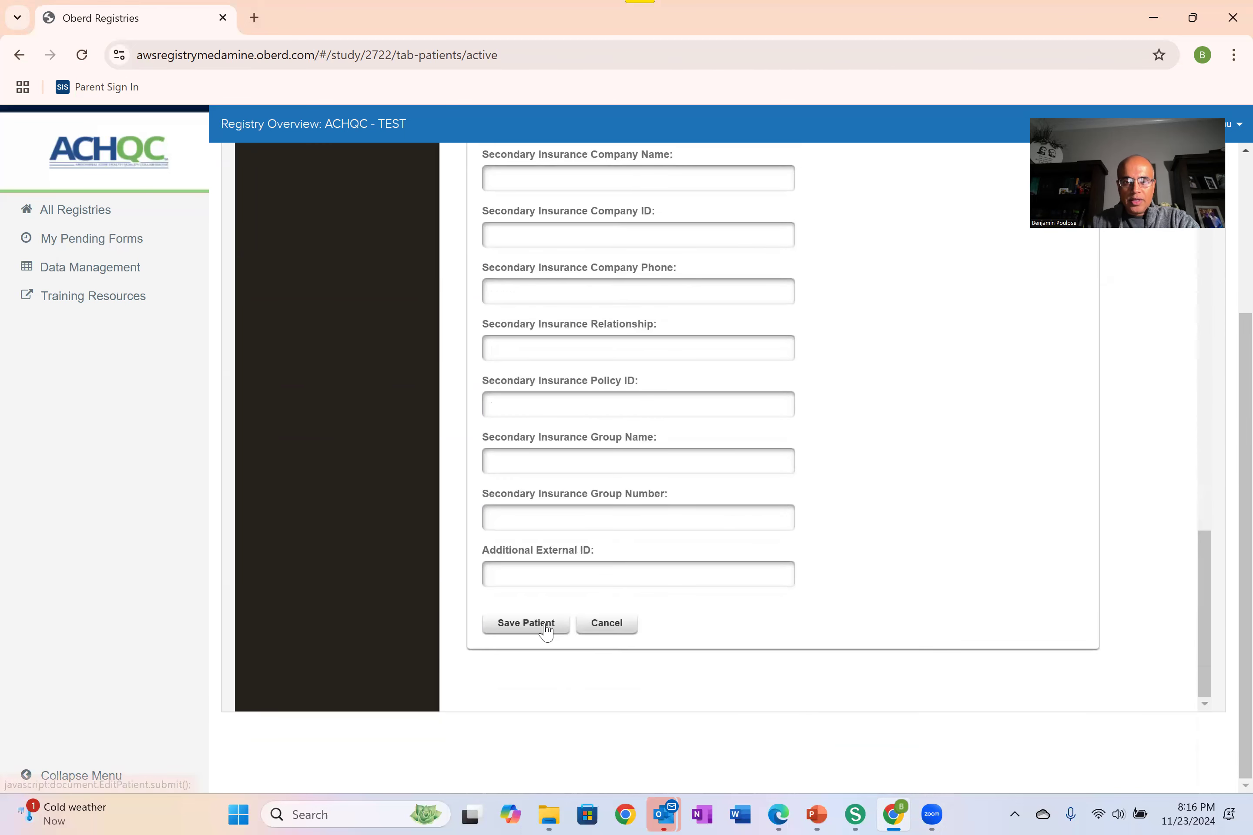
{"action": "left_click", "coordinate": [525, 623]}
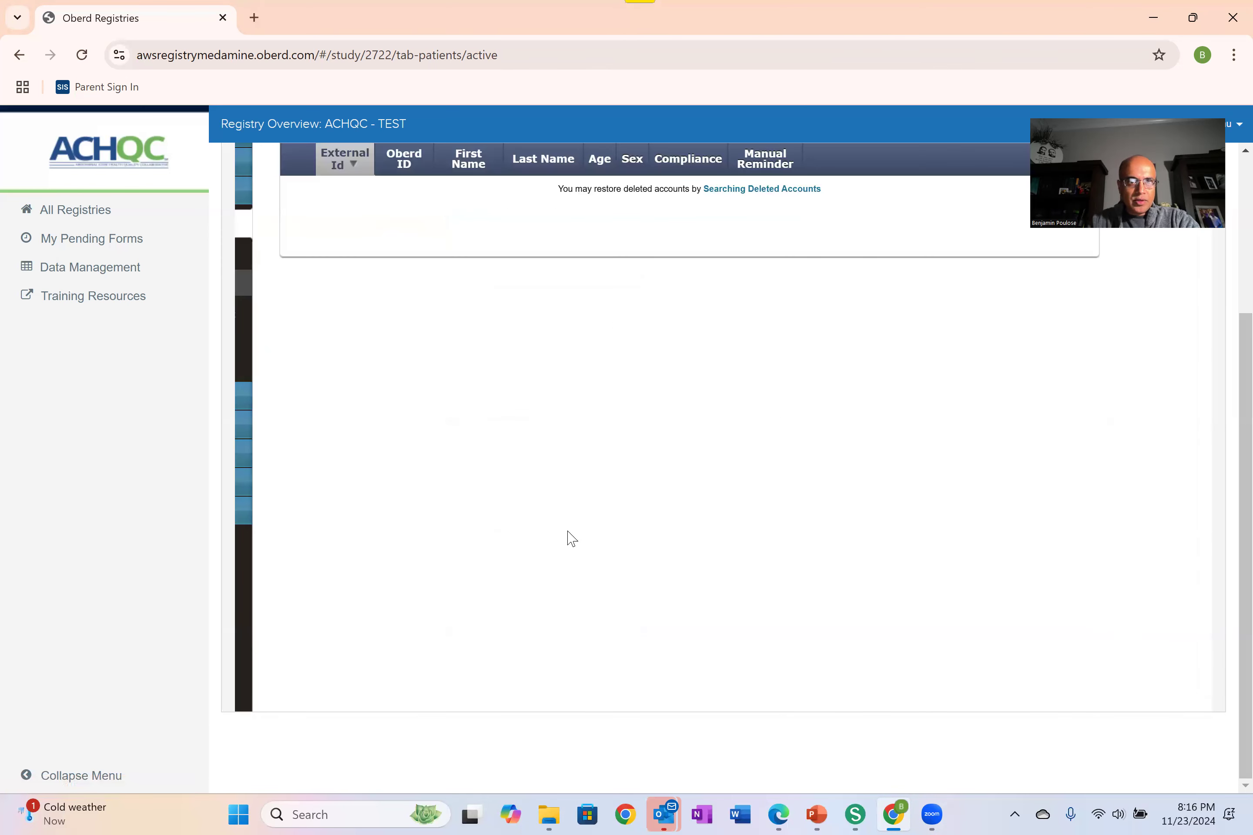
Step: Return to the ACHQC - TEST registry's patient list by way of the Registries home and the list of all studies
{"action": "scroll", "coordinate": [568, 537], "scroll_direction": "up", "scroll_amount": 3}
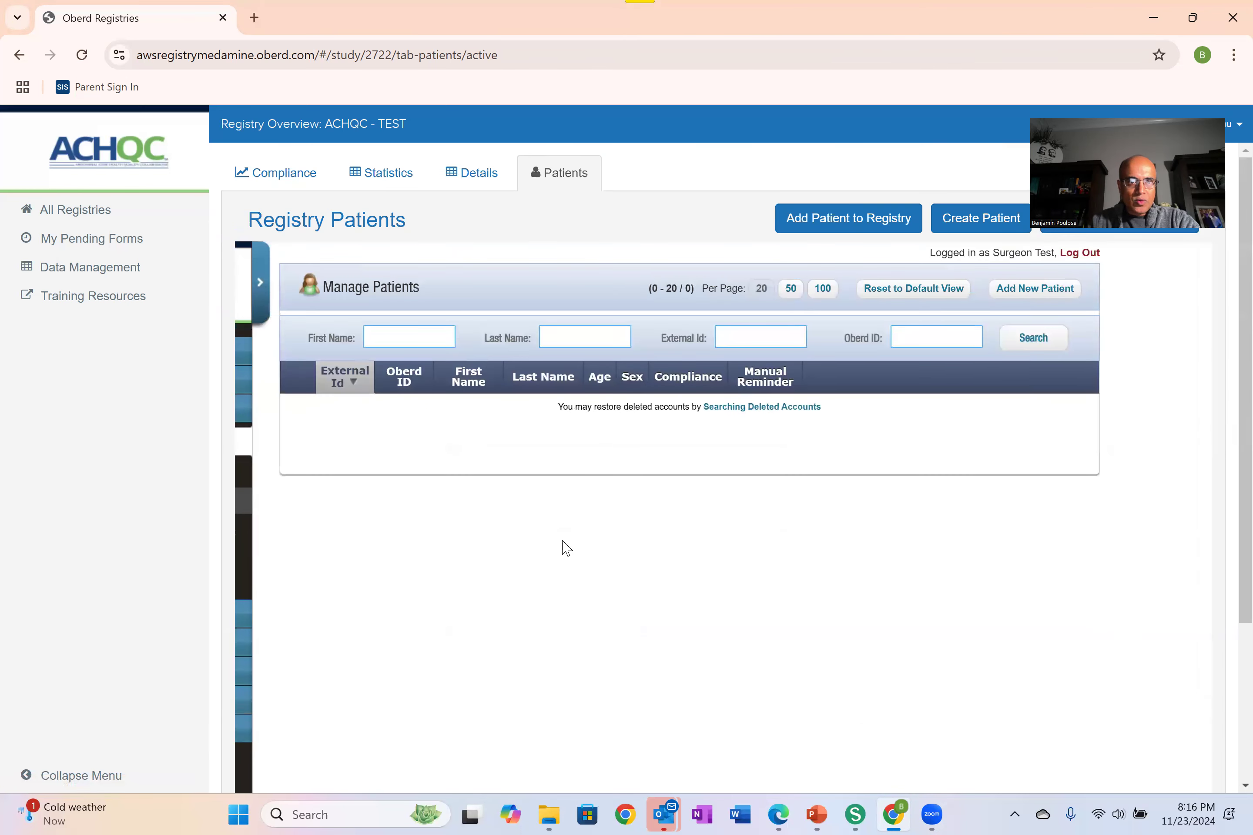
{"action": "left_click", "coordinate": [259, 286]}
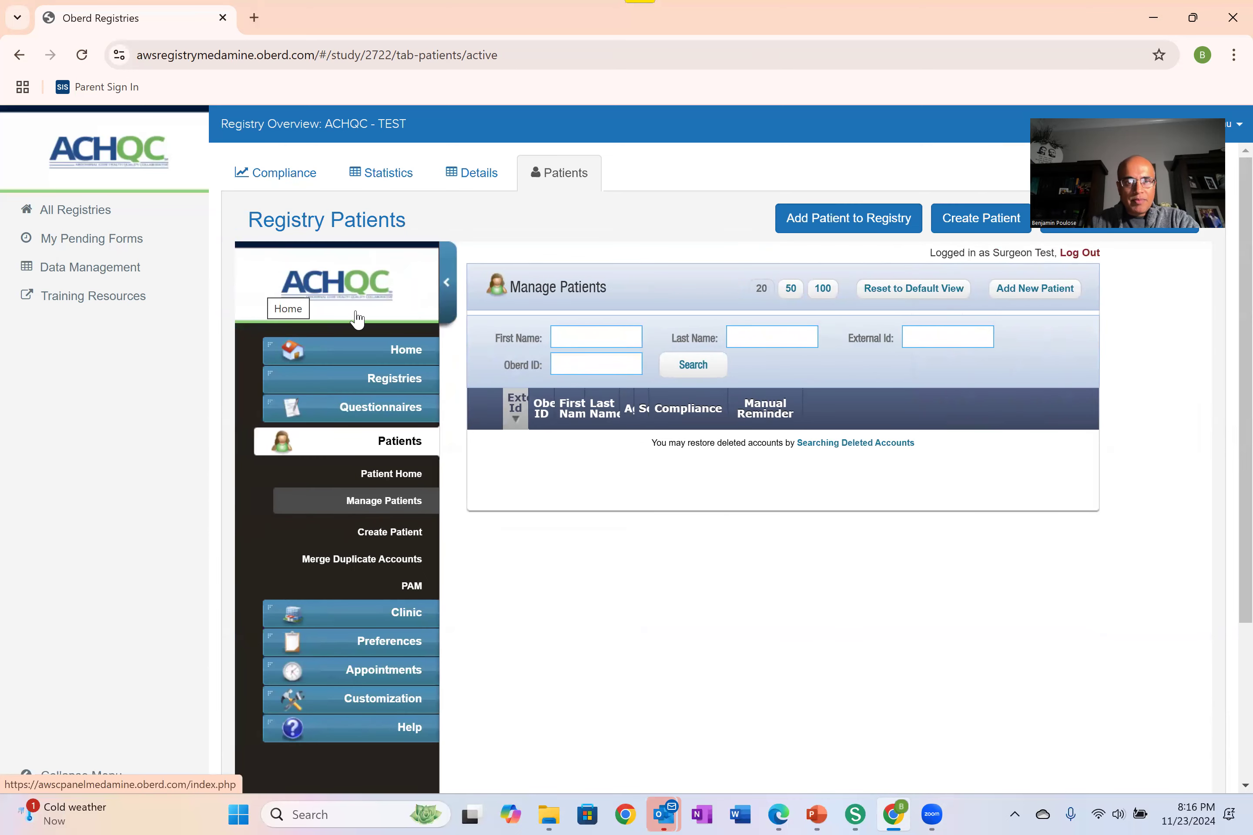
{"action": "left_click", "coordinate": [410, 379]}
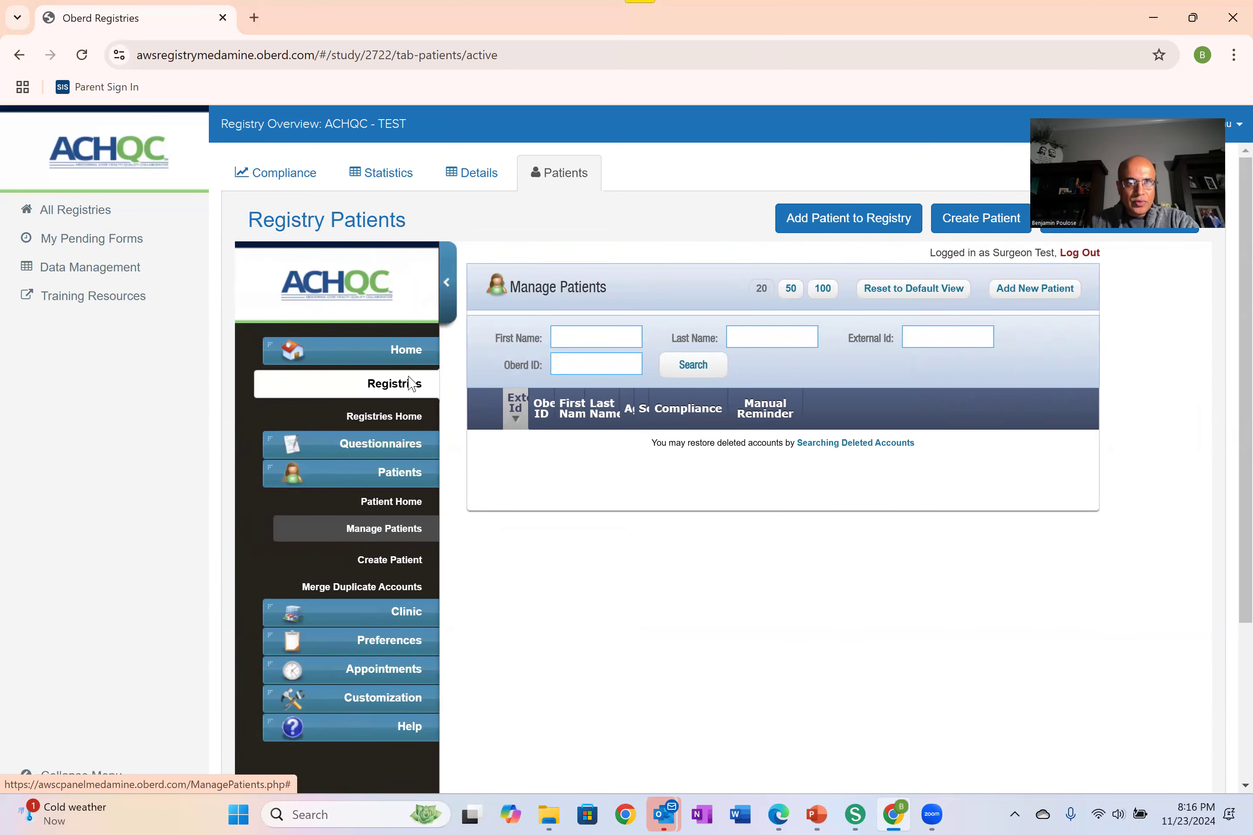
{"action": "left_click", "coordinate": [405, 422]}
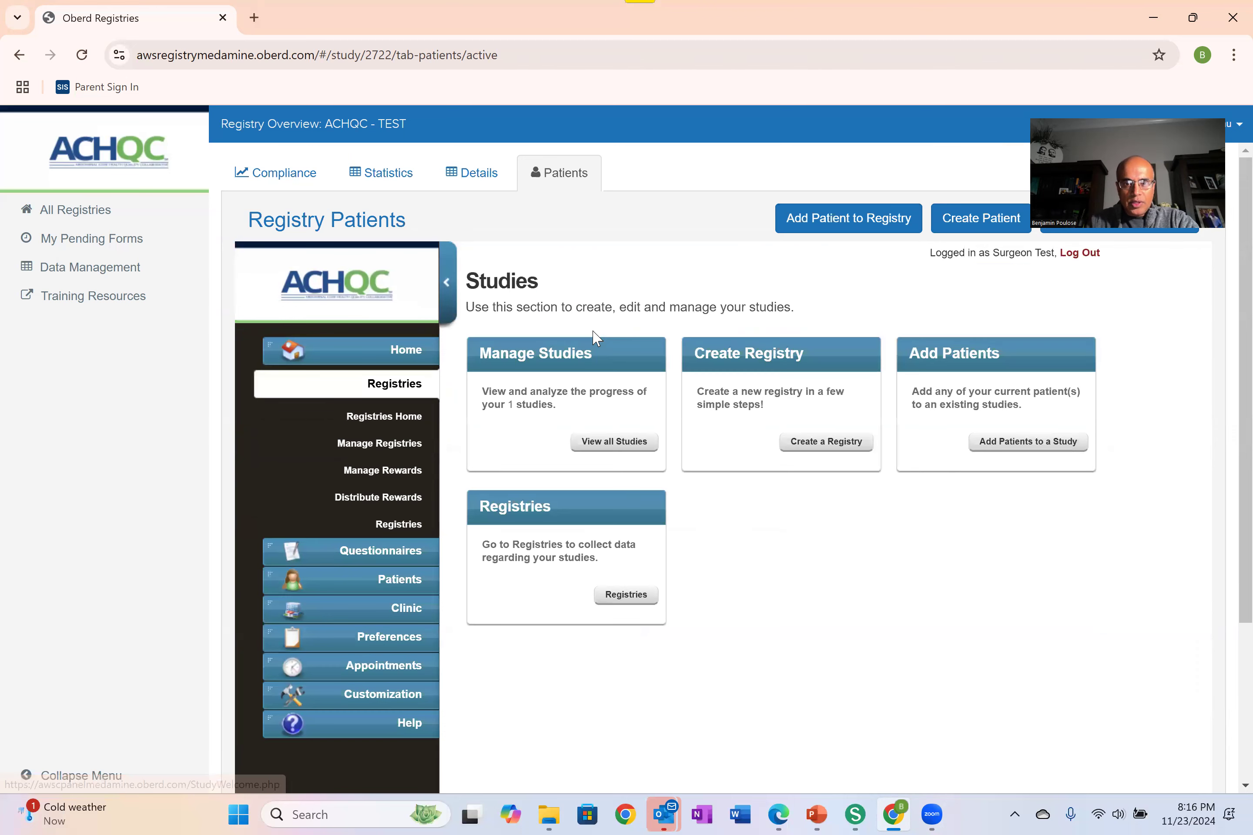
{"action": "left_click", "coordinate": [609, 448]}
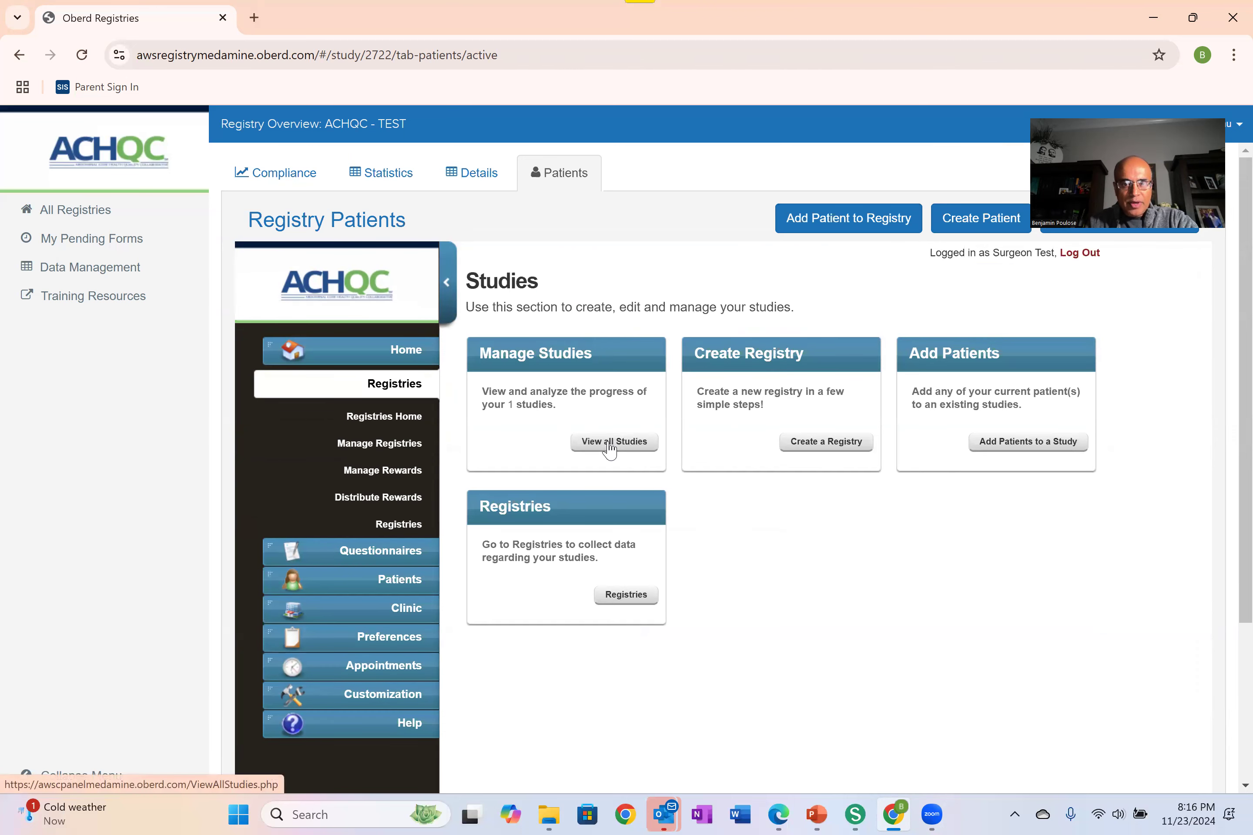
{"action": "left_click", "coordinate": [951, 361]}
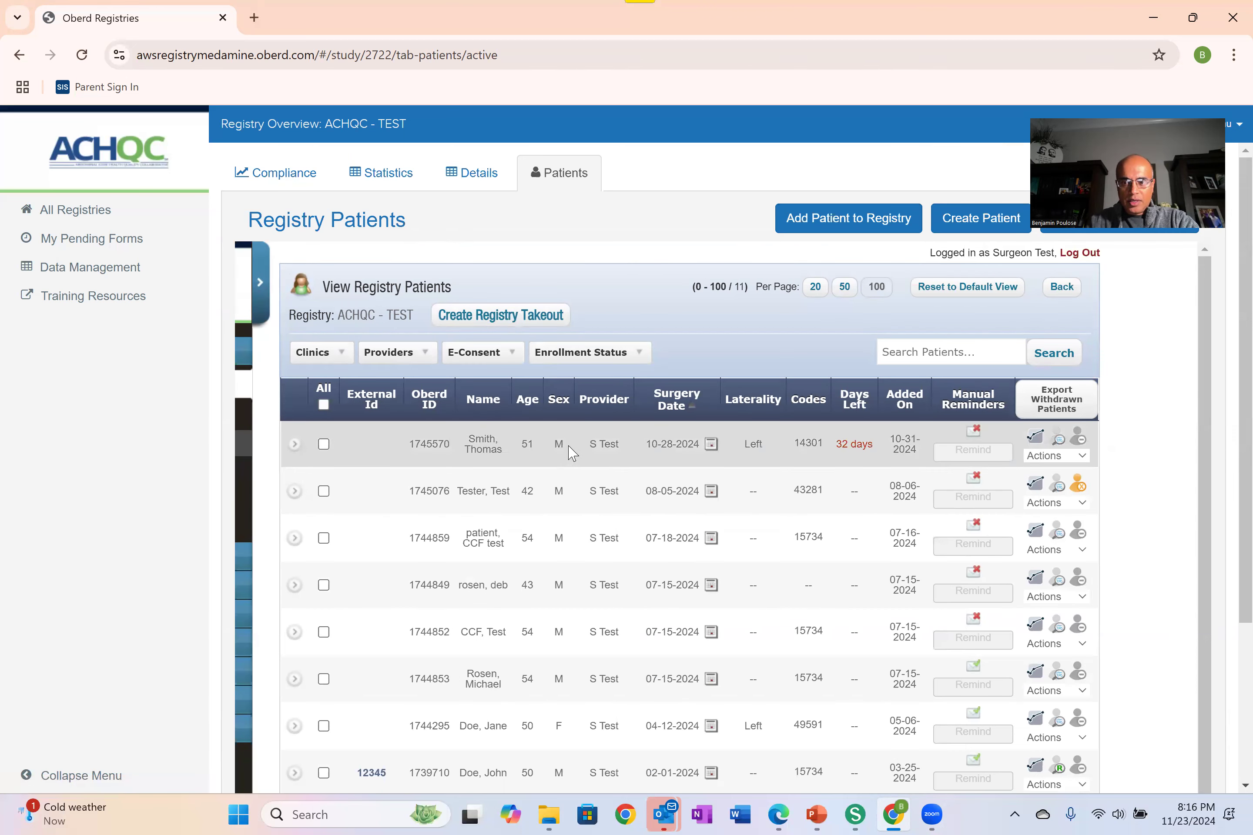
Step: Withdraw the patient with the 07-18-2024 surgery date from the registry, giving Deceased as the reason
{"action": "scroll", "coordinate": [572, 452], "scroll_direction": "down", "scroll_amount": 2}
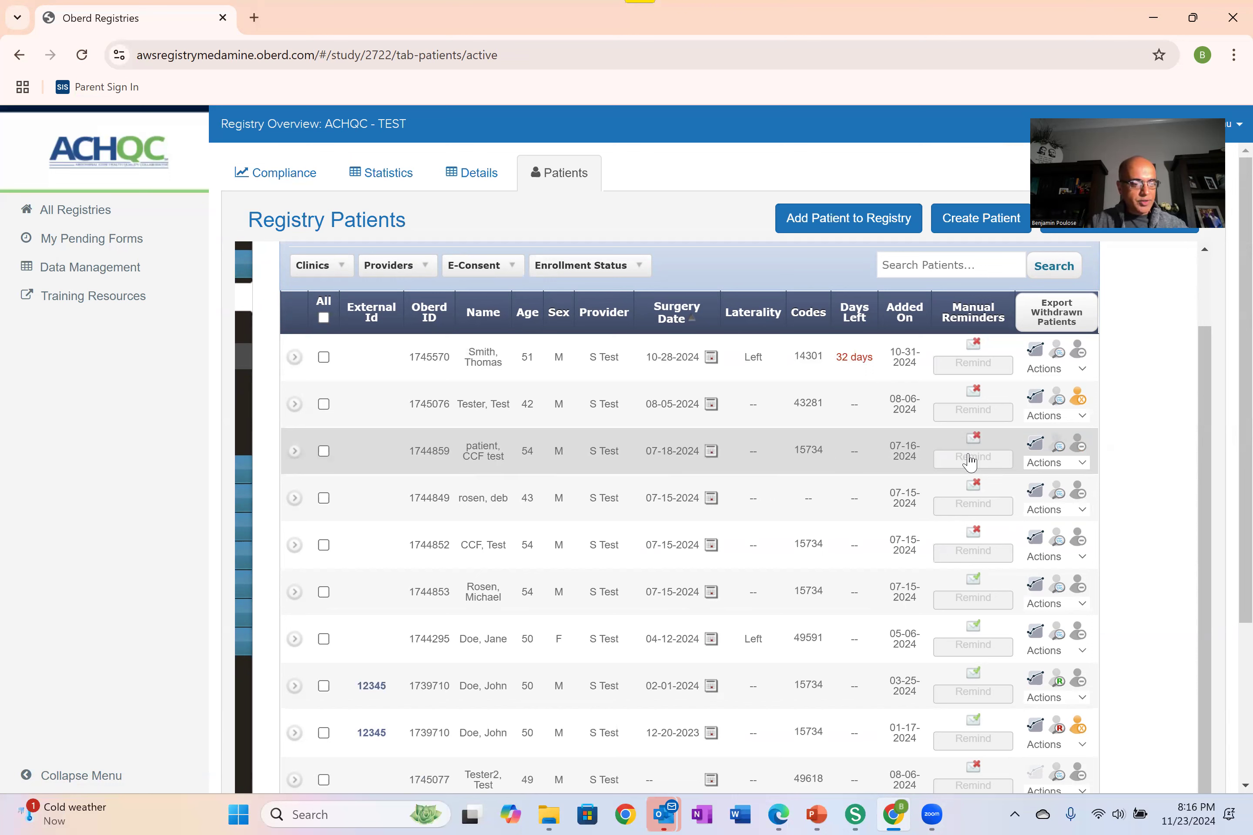
{"action": "left_click", "coordinate": [1084, 461]}
{"action": "left_click", "coordinate": [1084, 461]}
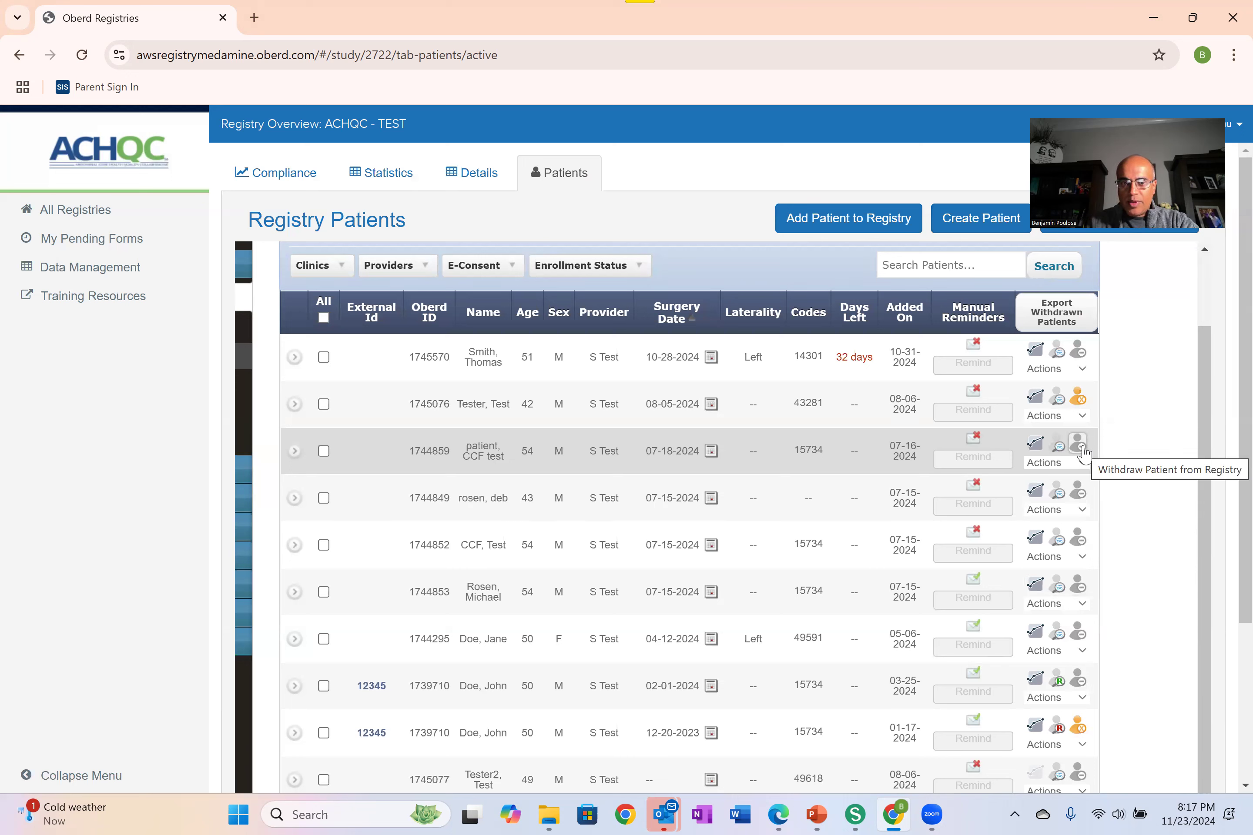
{"action": "left_click", "coordinate": [1079, 444]}
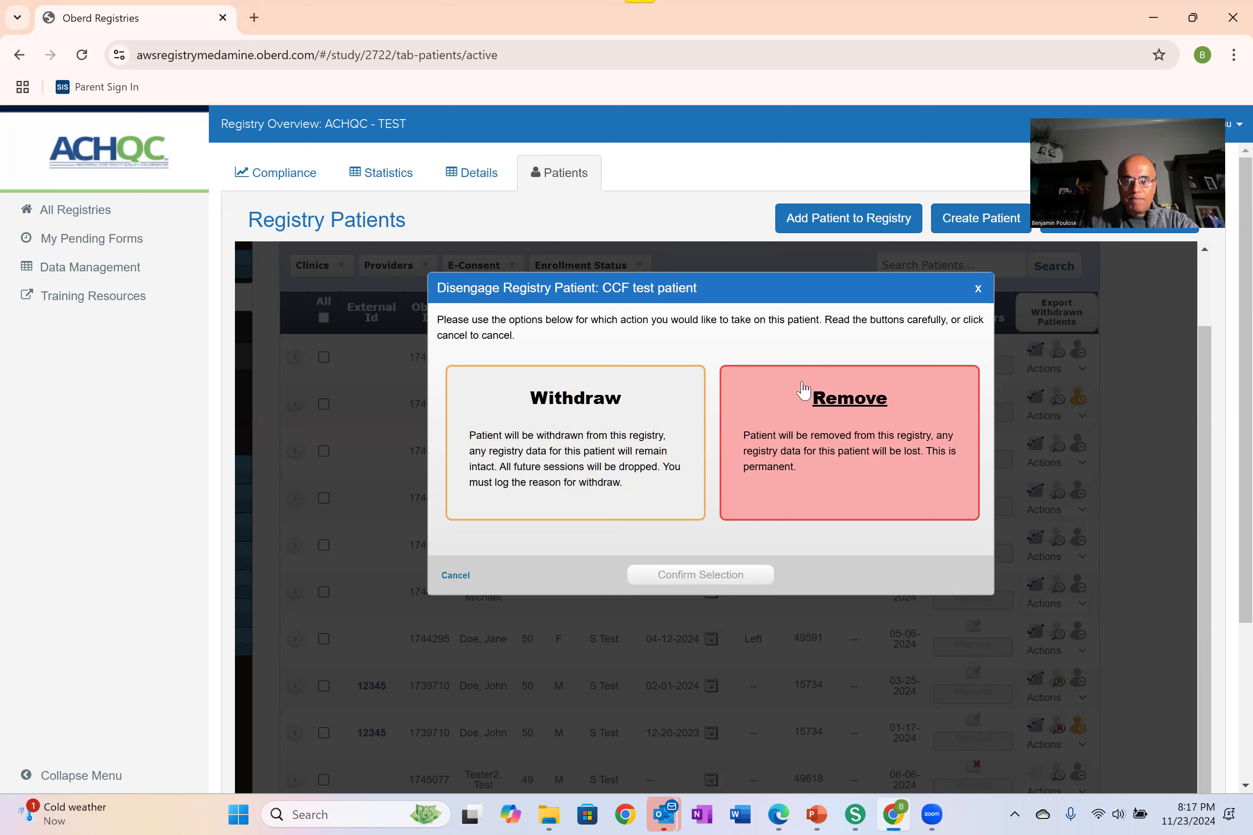
{"action": "left_click", "coordinate": [549, 433]}
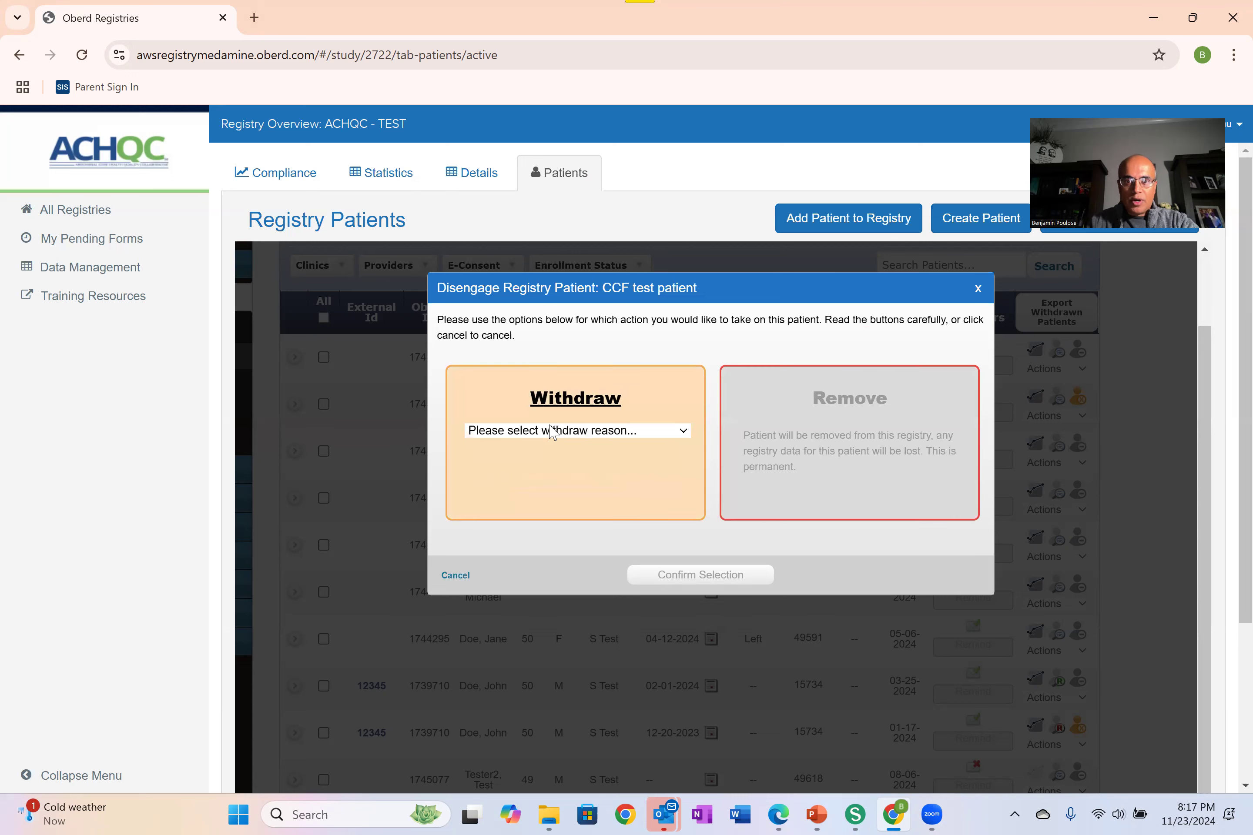
{"action": "left_click", "coordinate": [688, 430]}
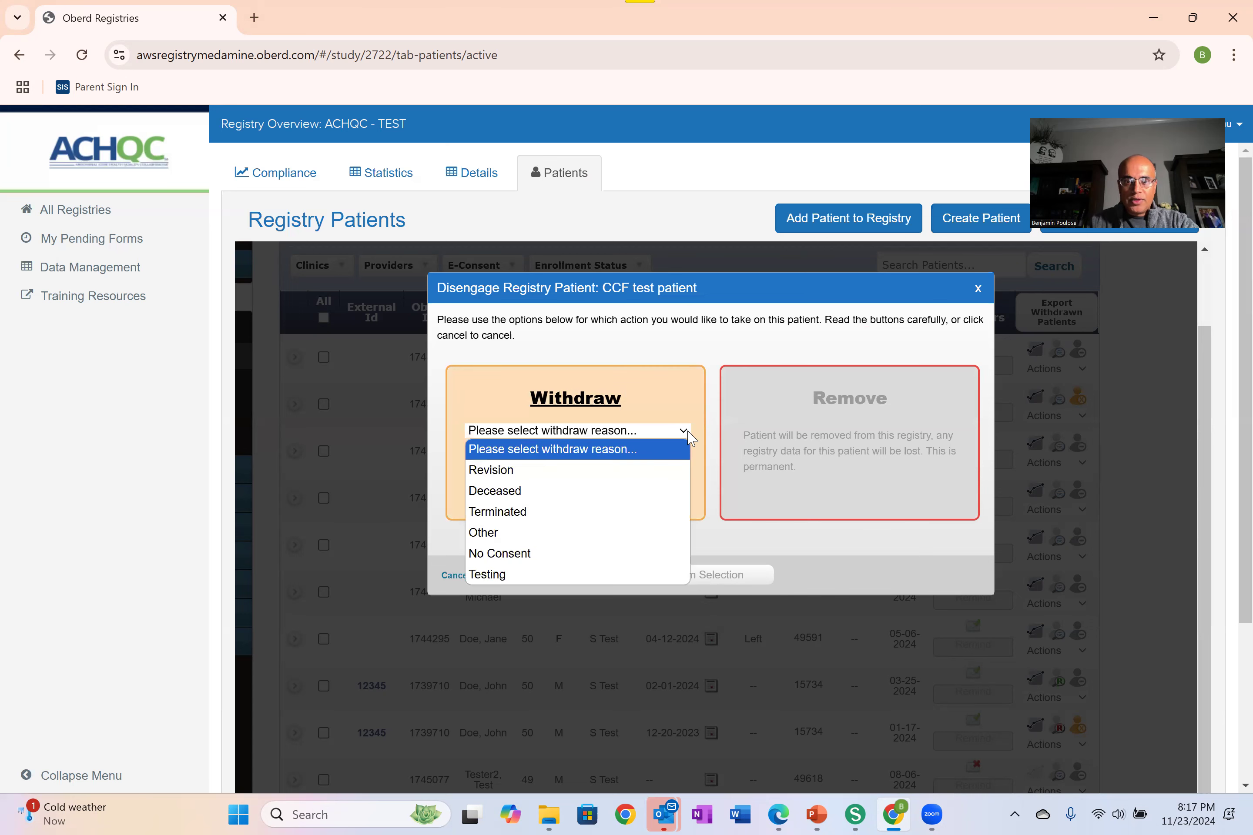
{"action": "left_click", "coordinate": [568, 493]}
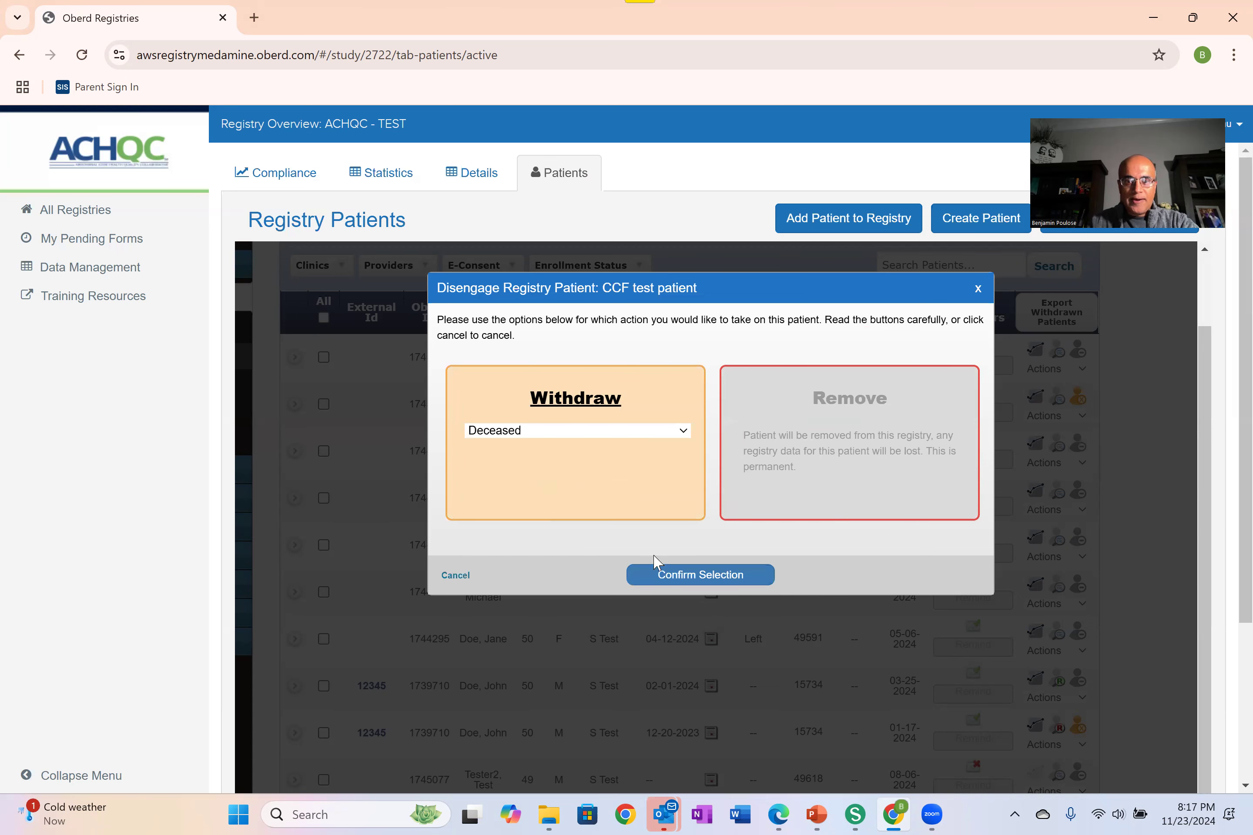
{"action": "left_click", "coordinate": [671, 576]}
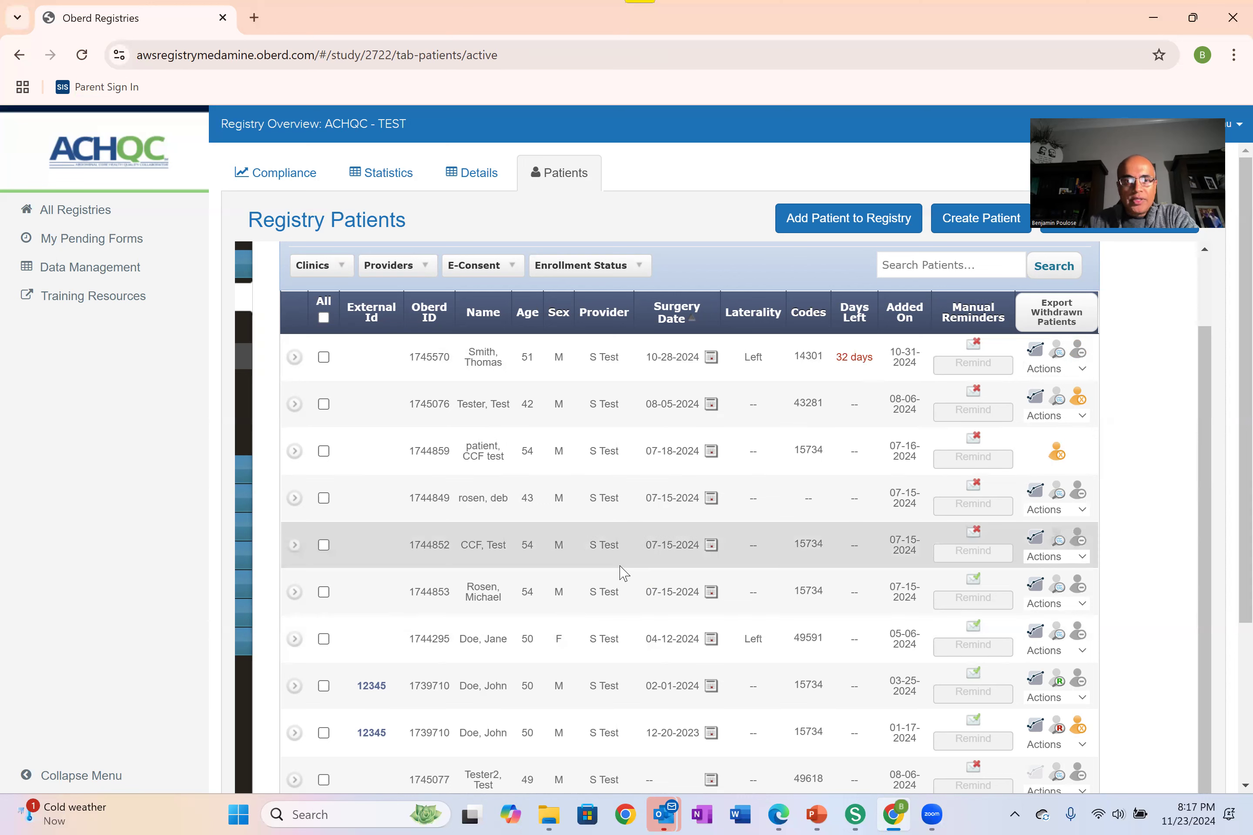
Step: Expand the forms of the patient with the 10-28-2024 surgery date and open the ACHQC 30 Day Follow Up form
{"action": "scroll", "coordinate": [633, 541], "scroll_direction": "up", "scroll_amount": 2}
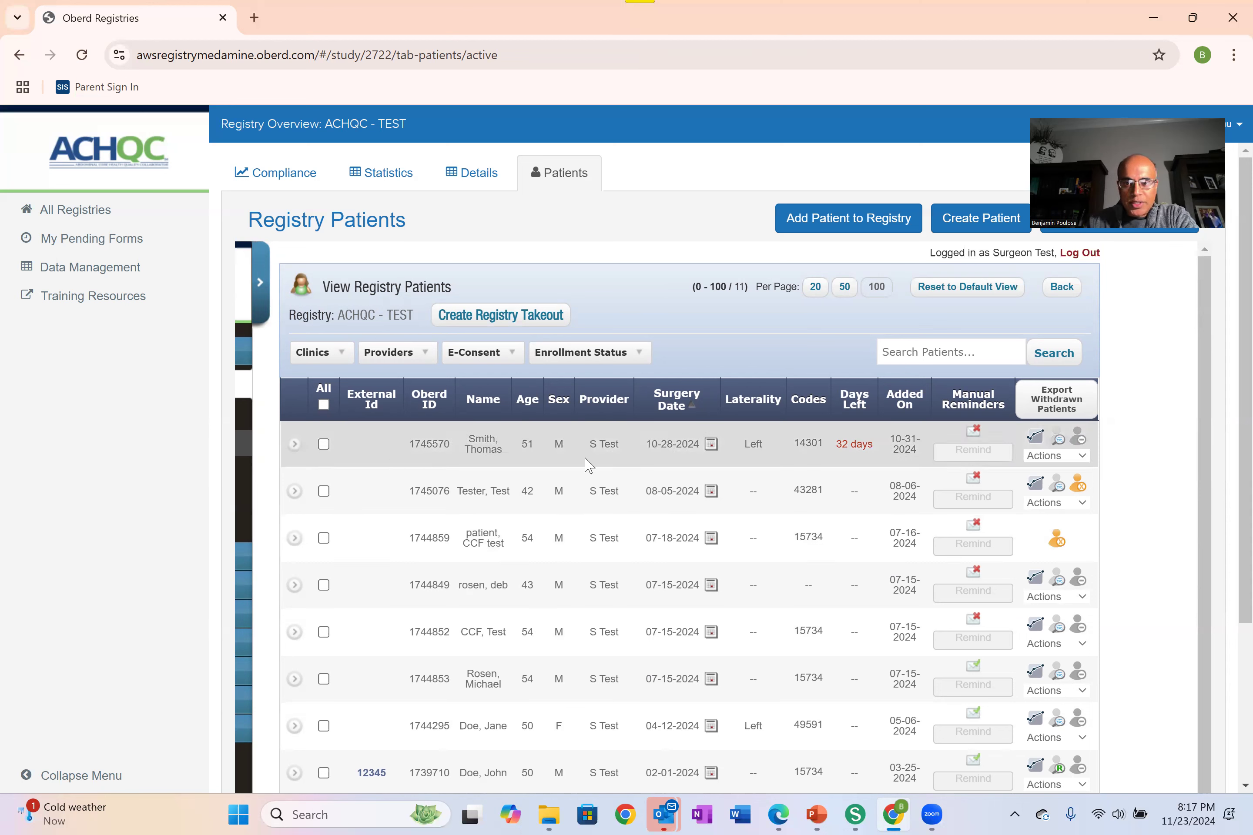
{"action": "left_click", "coordinate": [295, 444]}
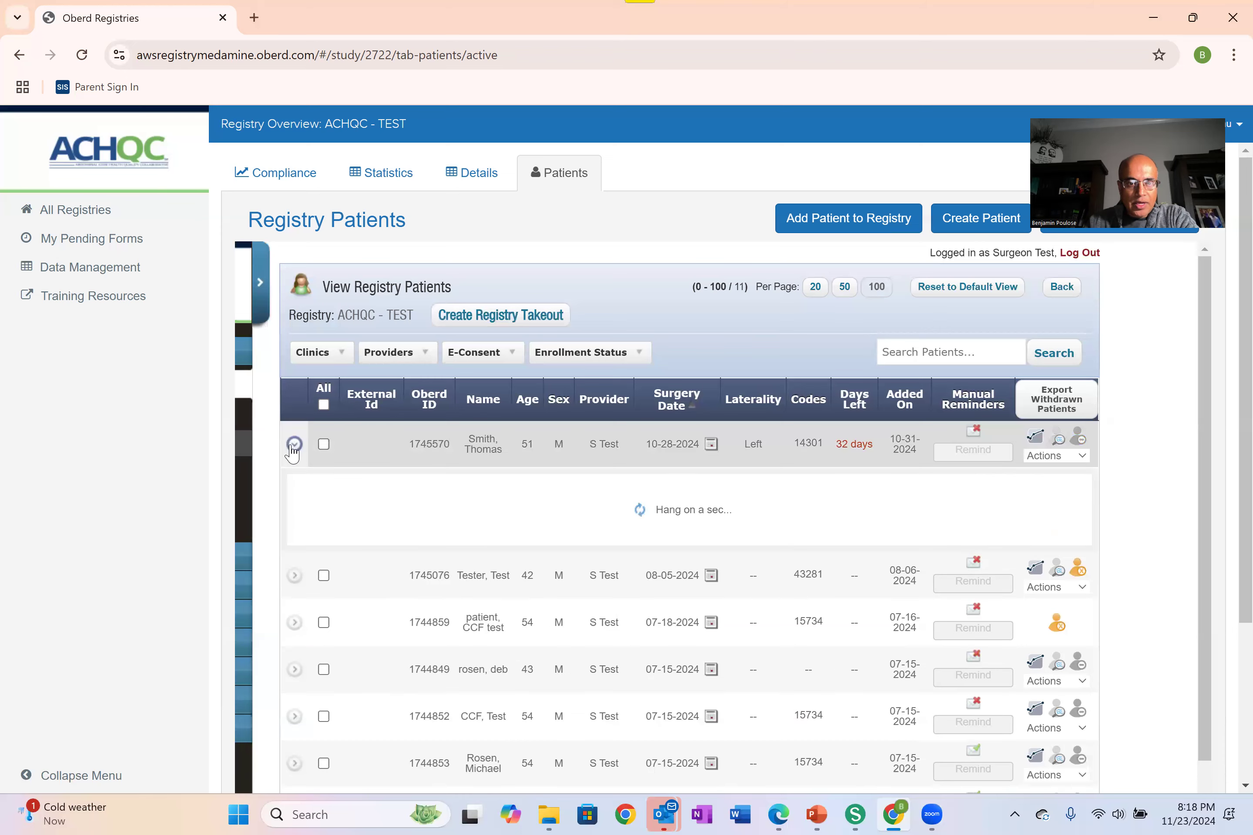
{"action": "scroll", "coordinate": [442, 509], "scroll_direction": "down", "scroll_amount": 2}
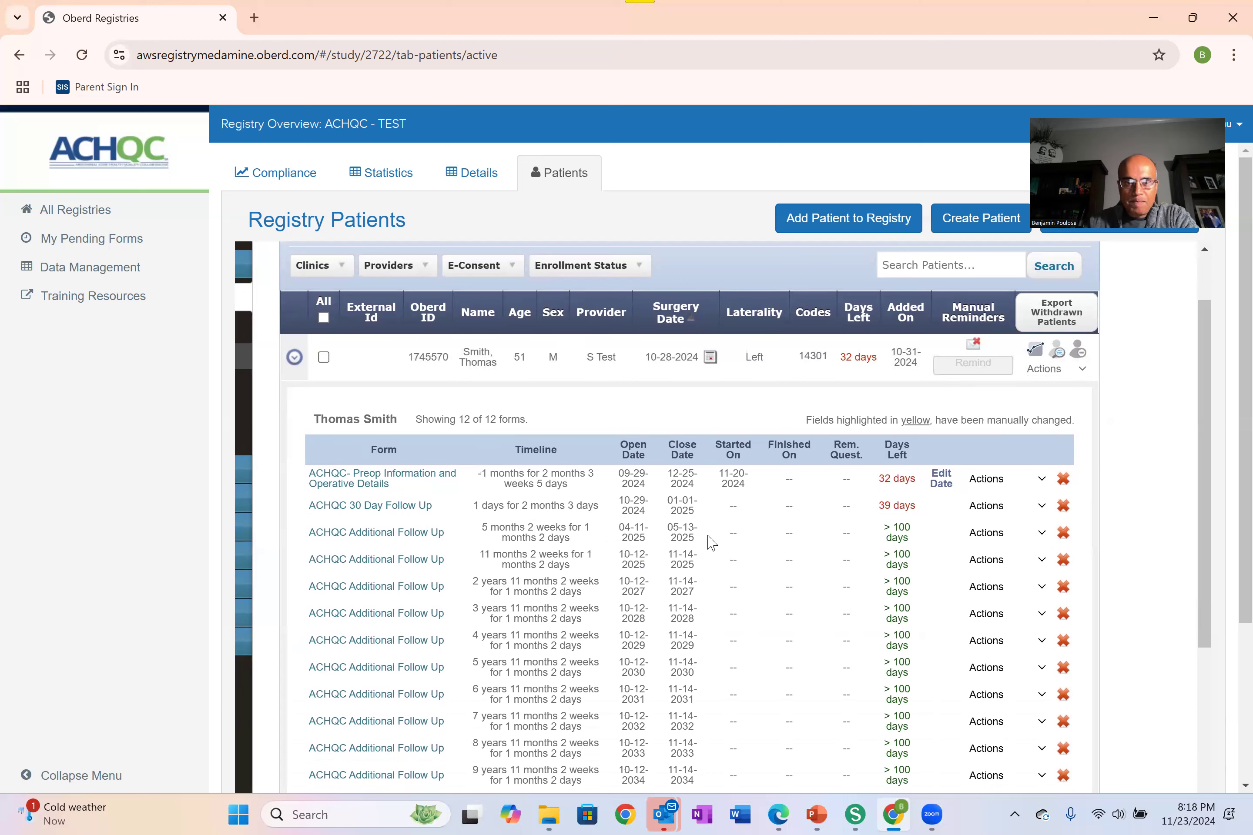
{"action": "left_click", "coordinate": [1041, 505]}
{"action": "left_click", "coordinate": [1025, 521]}
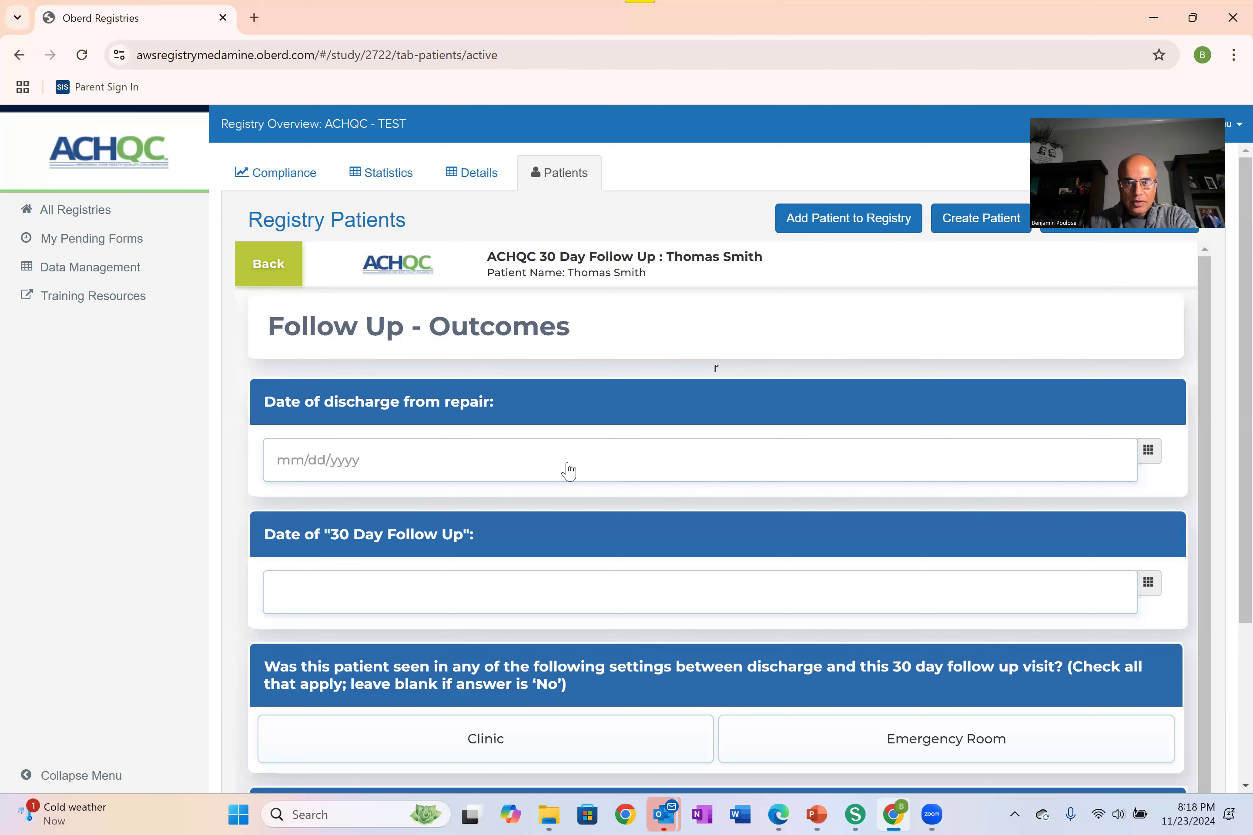
Step: Set the date of discharge from repair to 11/05/2024 and the date of the 30 Day Follow Up to 11/23/2024
{"action": "left_click", "coordinate": [1149, 451]}
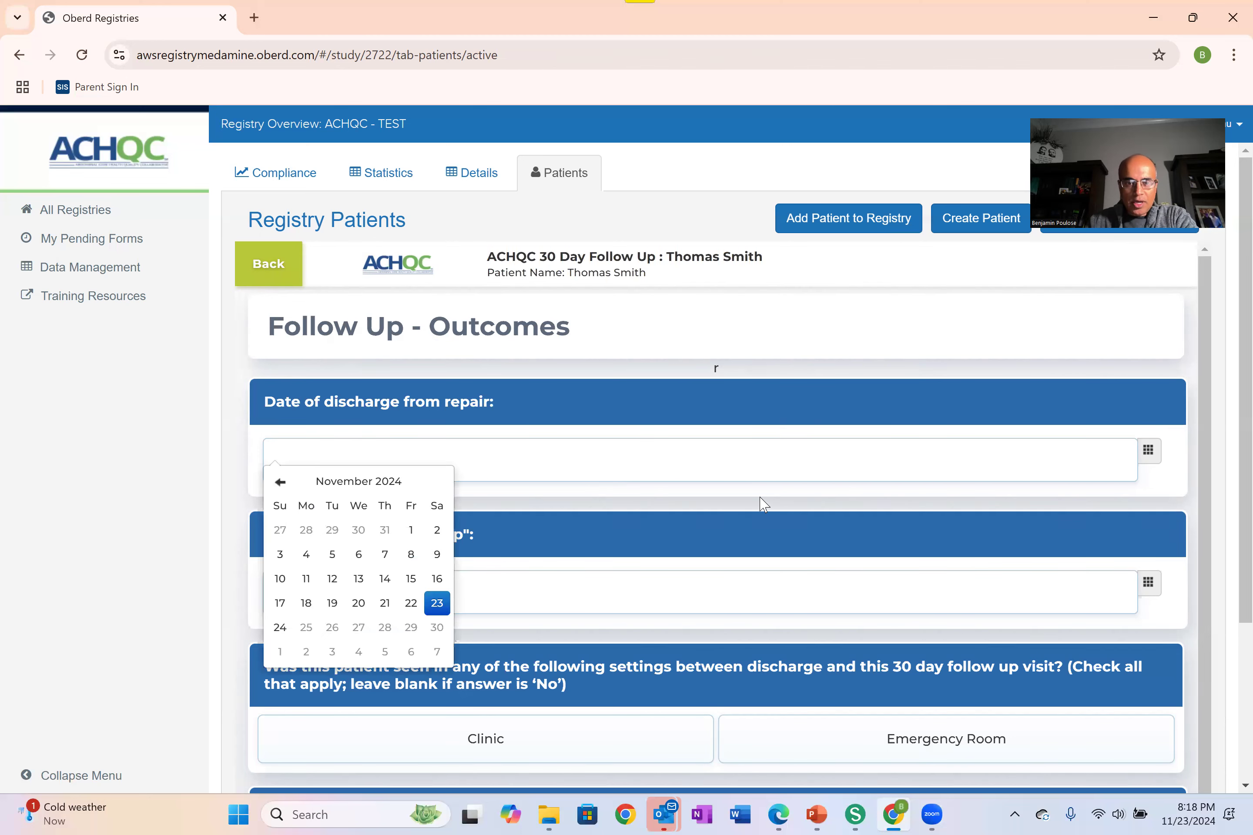
{"action": "left_click", "coordinate": [332, 555]}
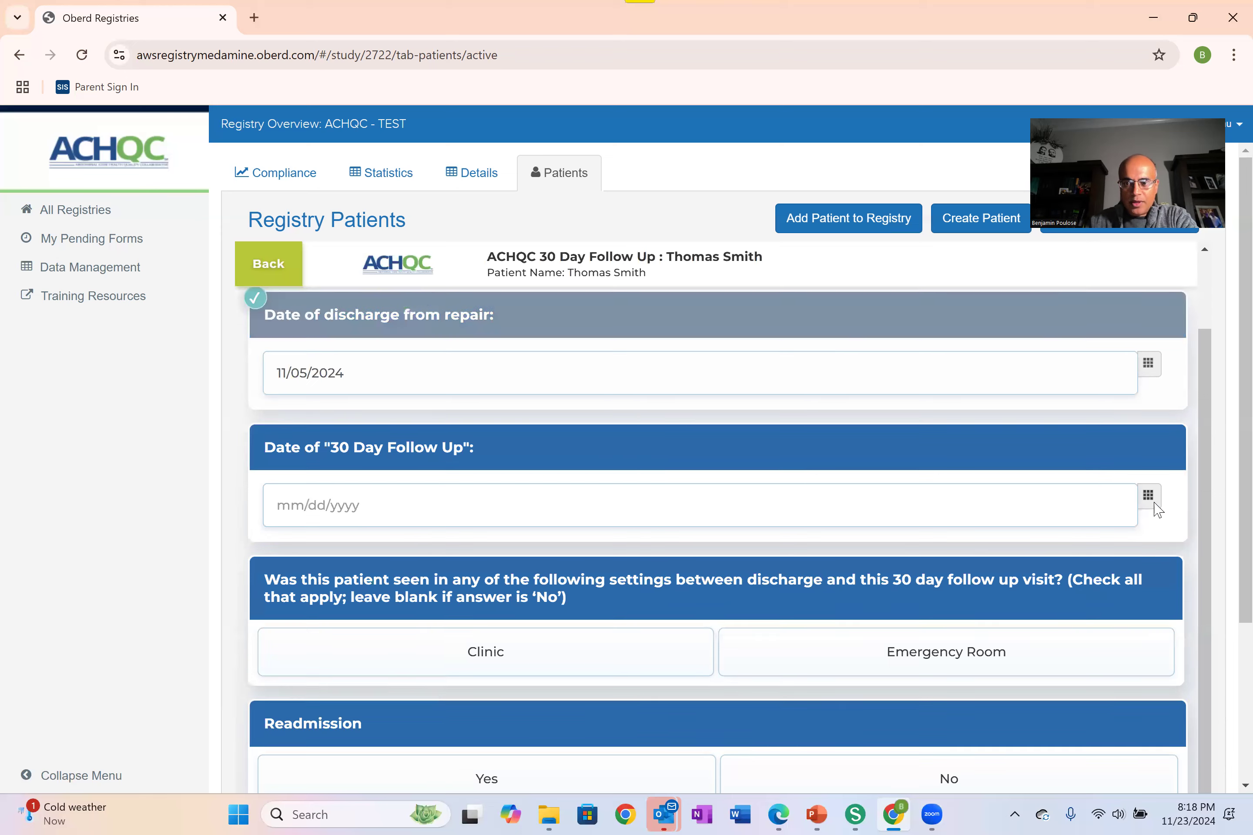
{"action": "left_click", "coordinate": [1149, 496]}
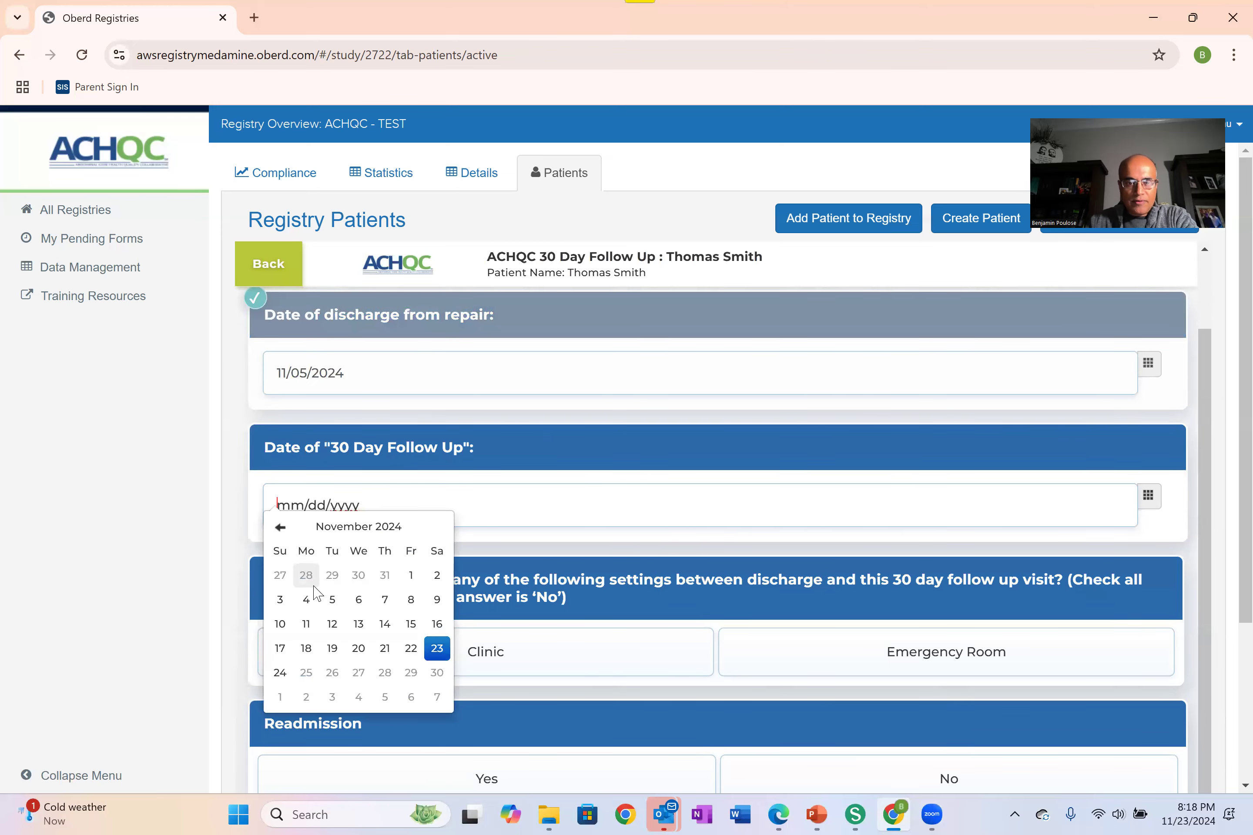
{"action": "left_click", "coordinate": [437, 649]}
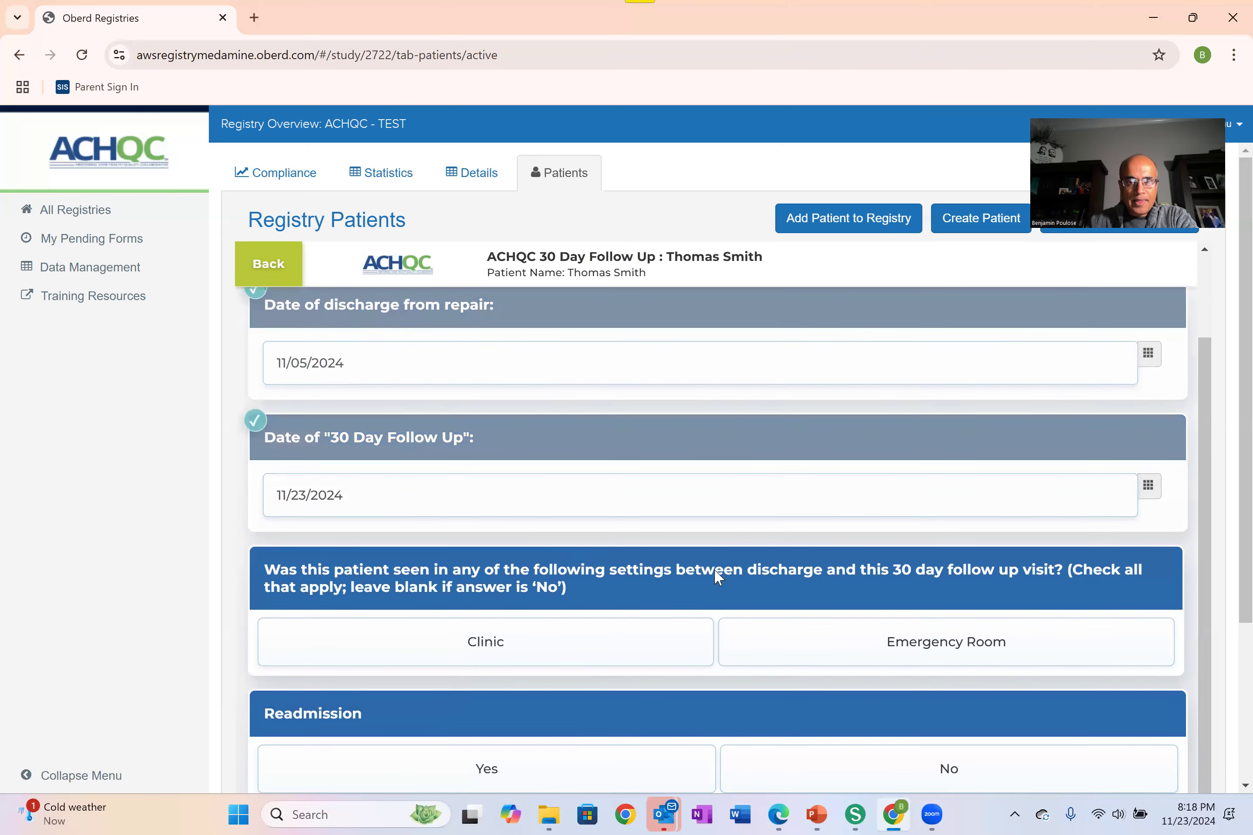
Step: Answer No for Readmission and go to the form's Follow Up - Recurrence page
{"action": "scroll", "coordinate": [672, 537], "scroll_direction": "down", "scroll_amount": 2}
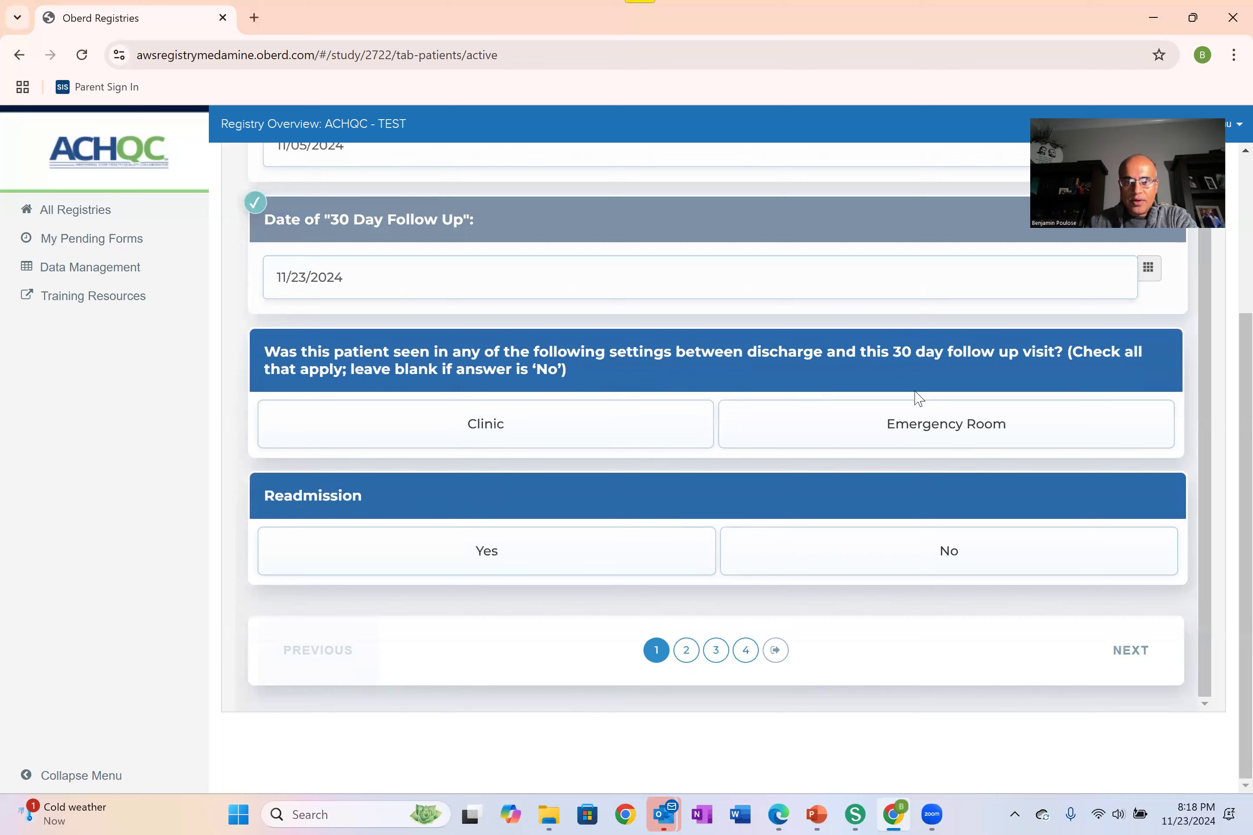
{"action": "left_click", "coordinate": [786, 567]}
{"action": "left_click", "coordinate": [686, 650]}
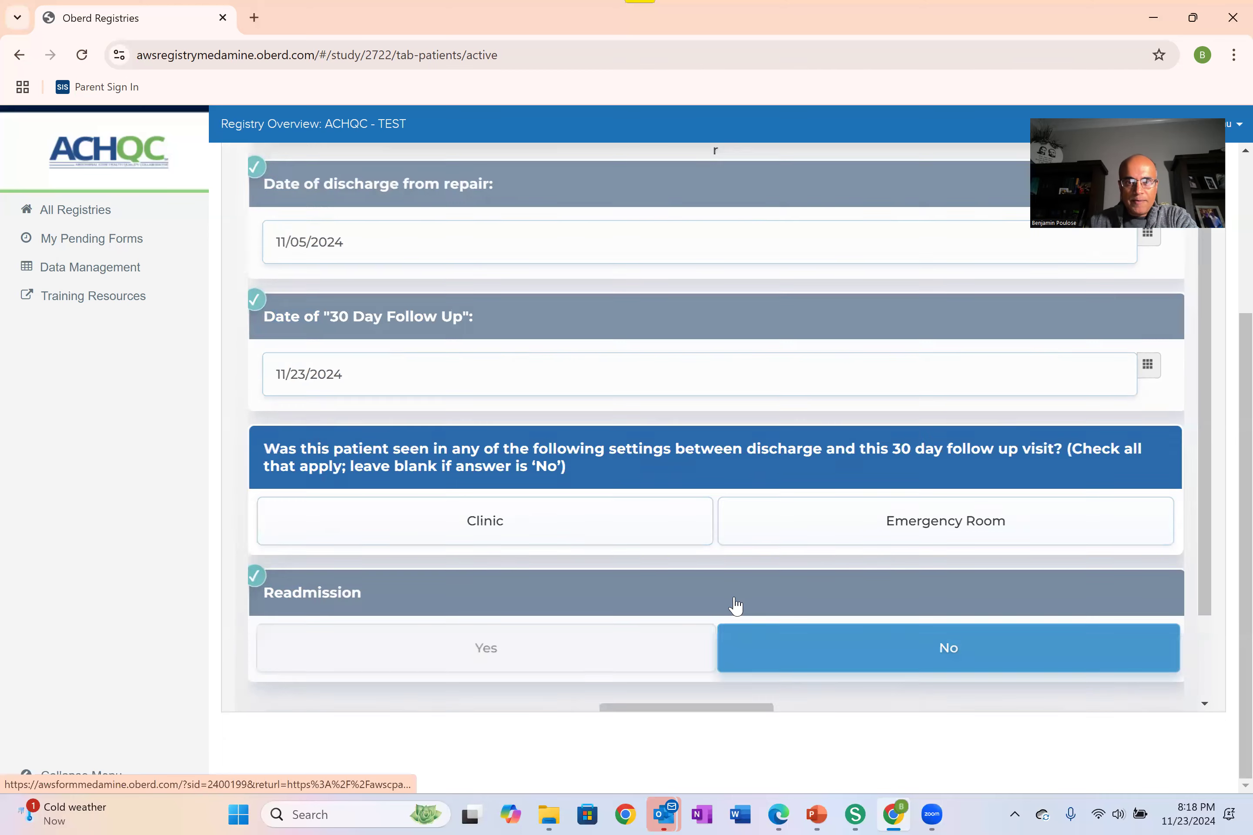
{"action": "scroll", "coordinate": [489, 466], "scroll_direction": "up", "scroll_amount": 3}
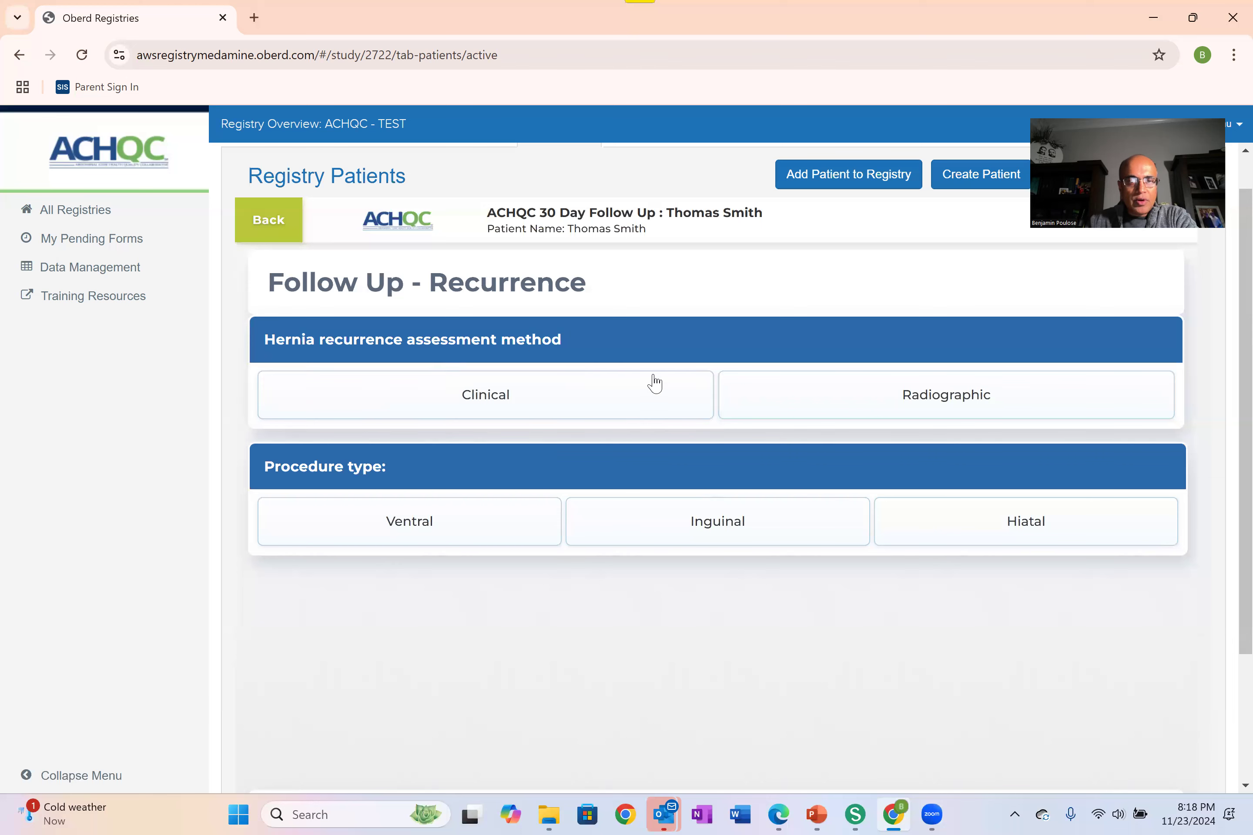
Step: On the Recurrence page, choose Clinical assessment, Ventral procedure and No recurrence, and answer the Ventral Follow Up - Reoperation page
{"action": "left_click", "coordinate": [557, 395]}
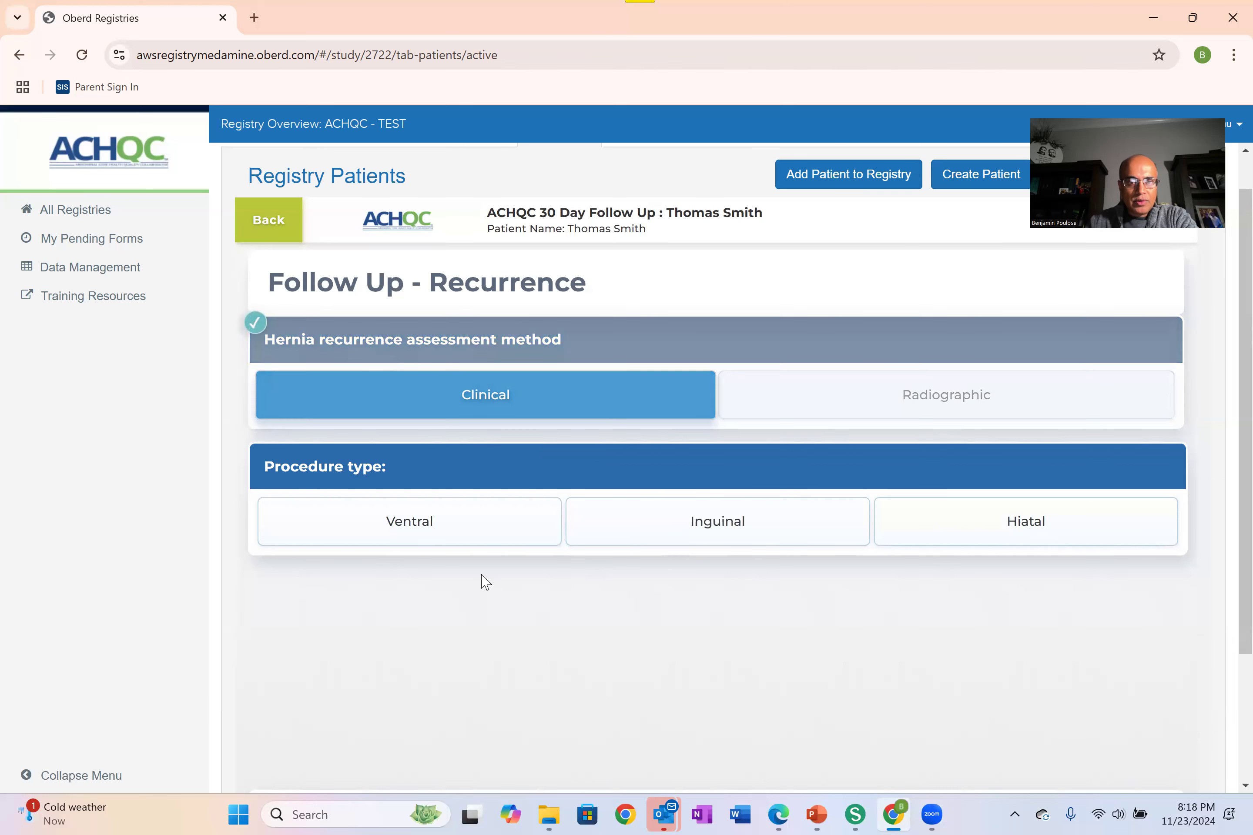
{"action": "left_click", "coordinate": [486, 512]}
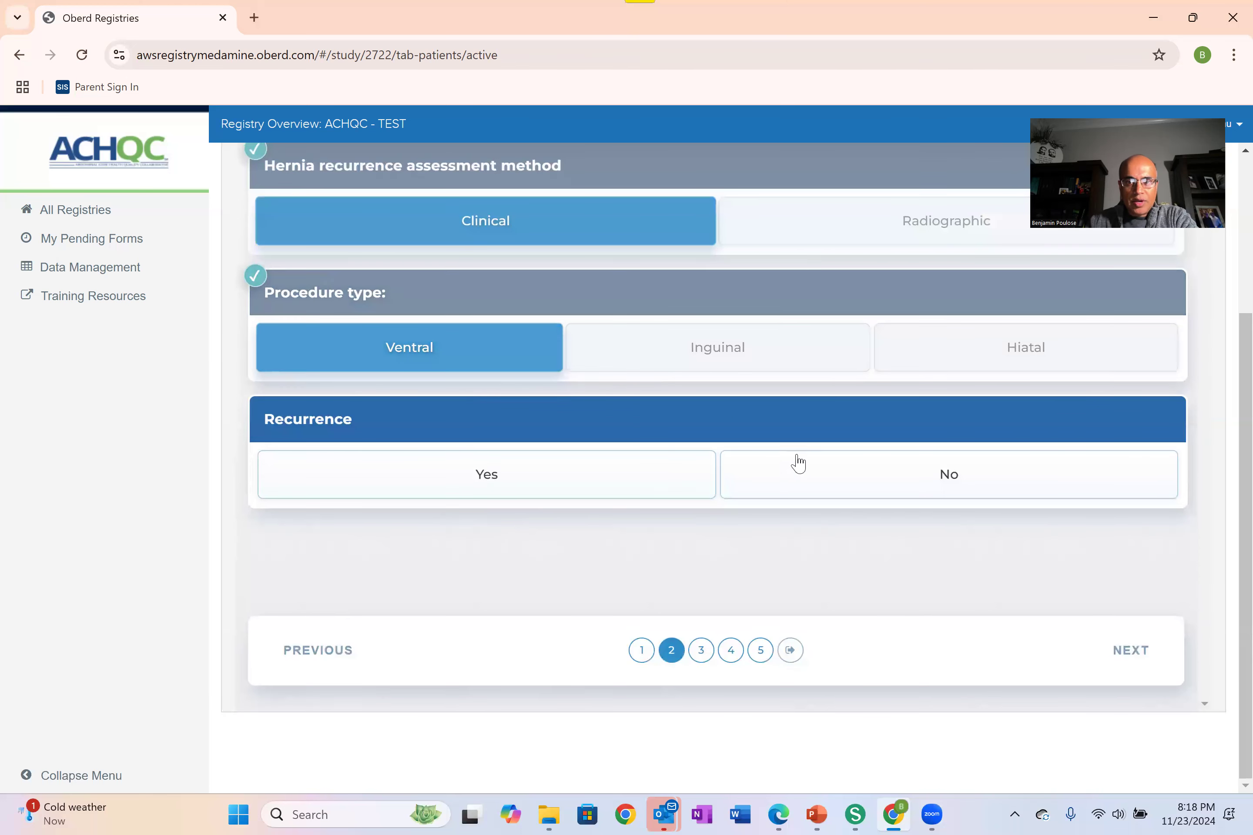
{"action": "left_click", "coordinate": [809, 477]}
{"action": "left_click", "coordinate": [703, 652]}
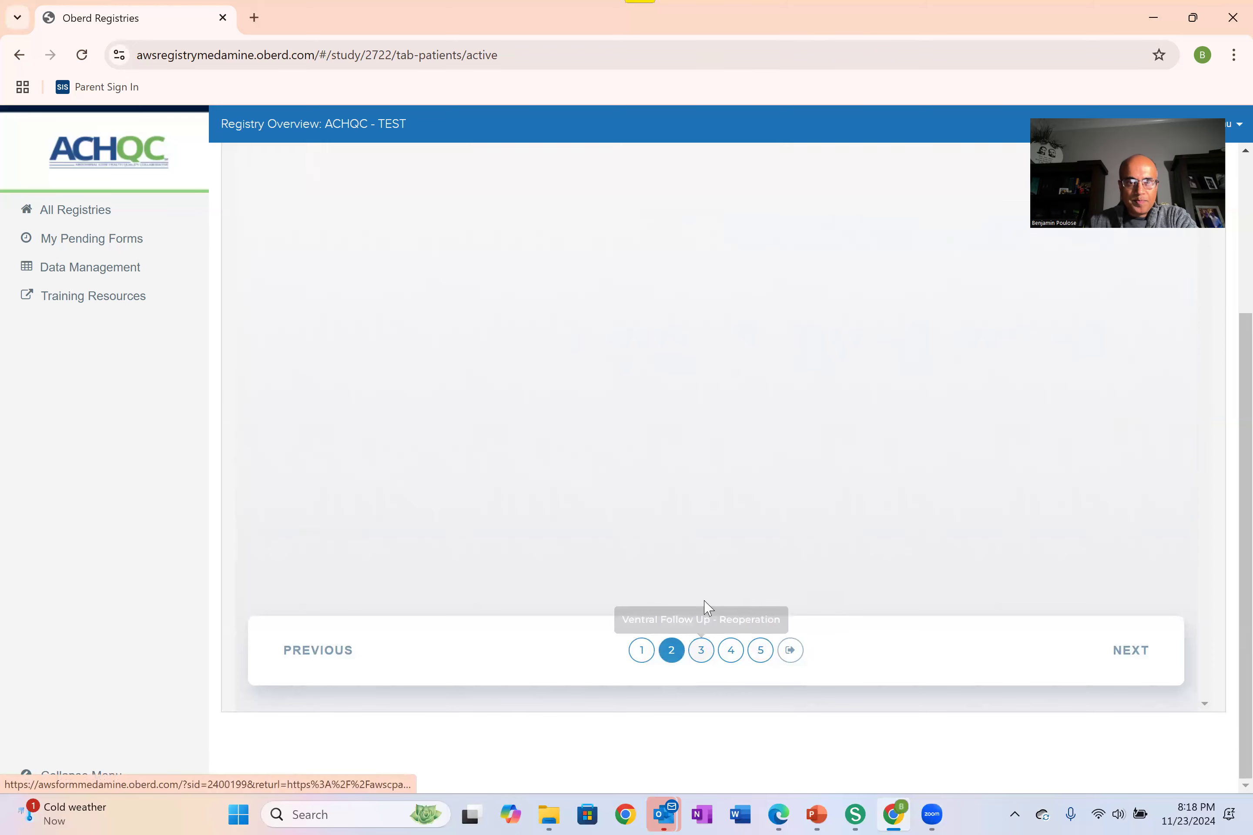
{"action": "left_click", "coordinate": [846, 413]}
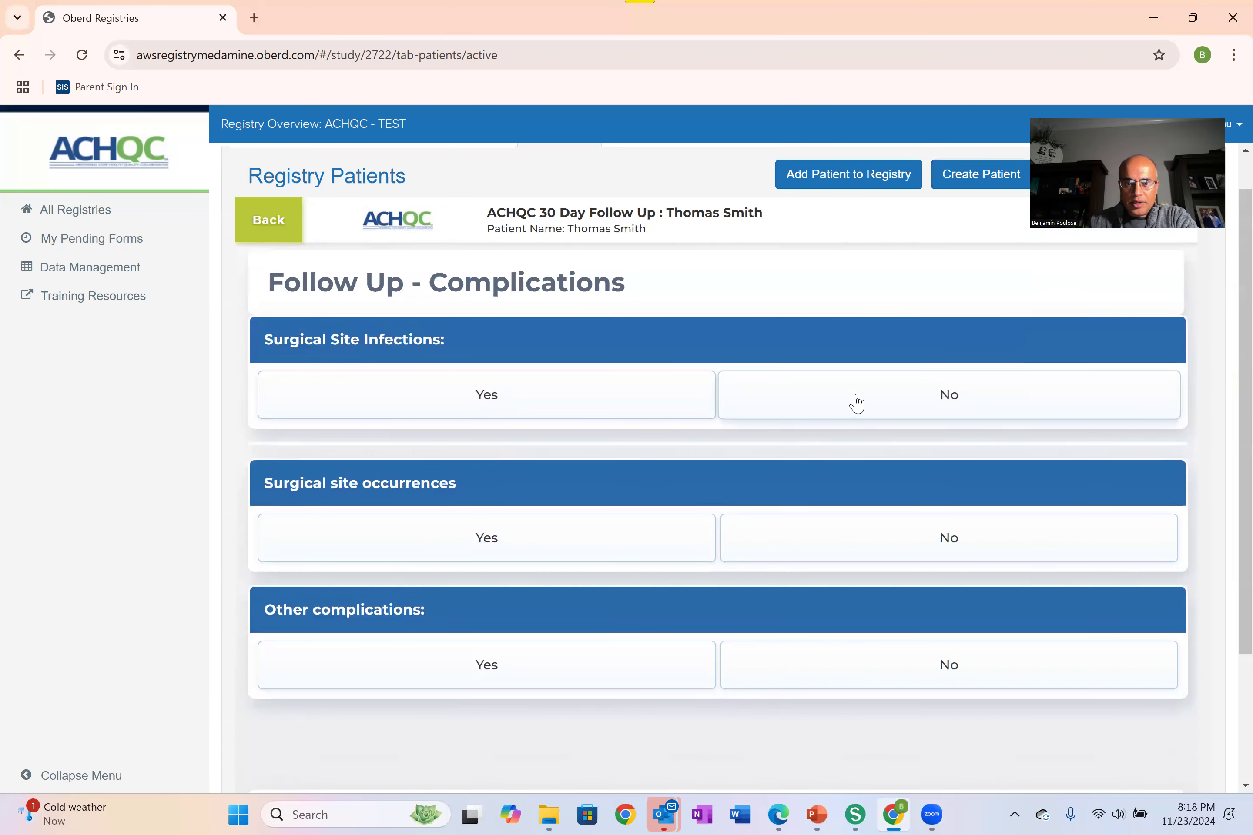
Step: On the Follow Up - Complications page, answer No for Surgical Site Infections and Surgical site occurrences, and Yes for Other complications
{"action": "left_click", "coordinate": [858, 404]}
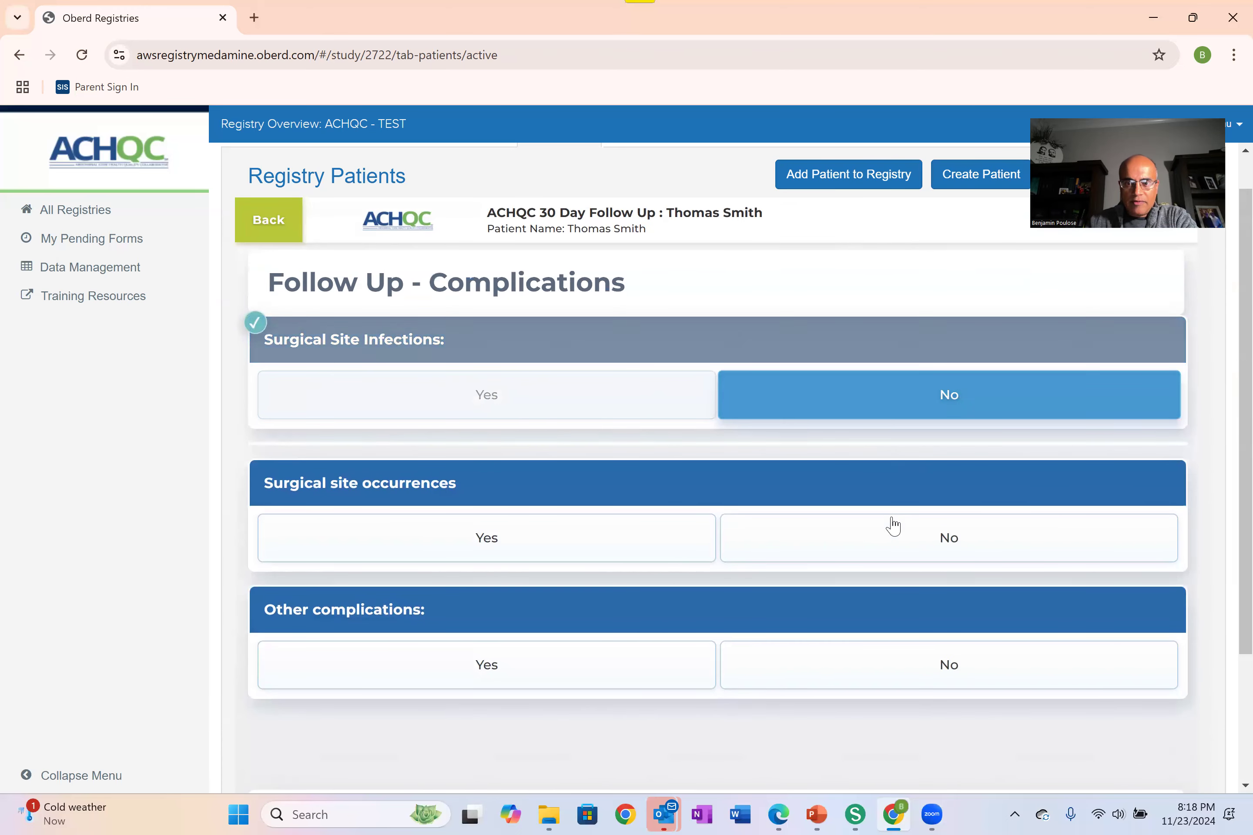
{"action": "left_click", "coordinate": [891, 524]}
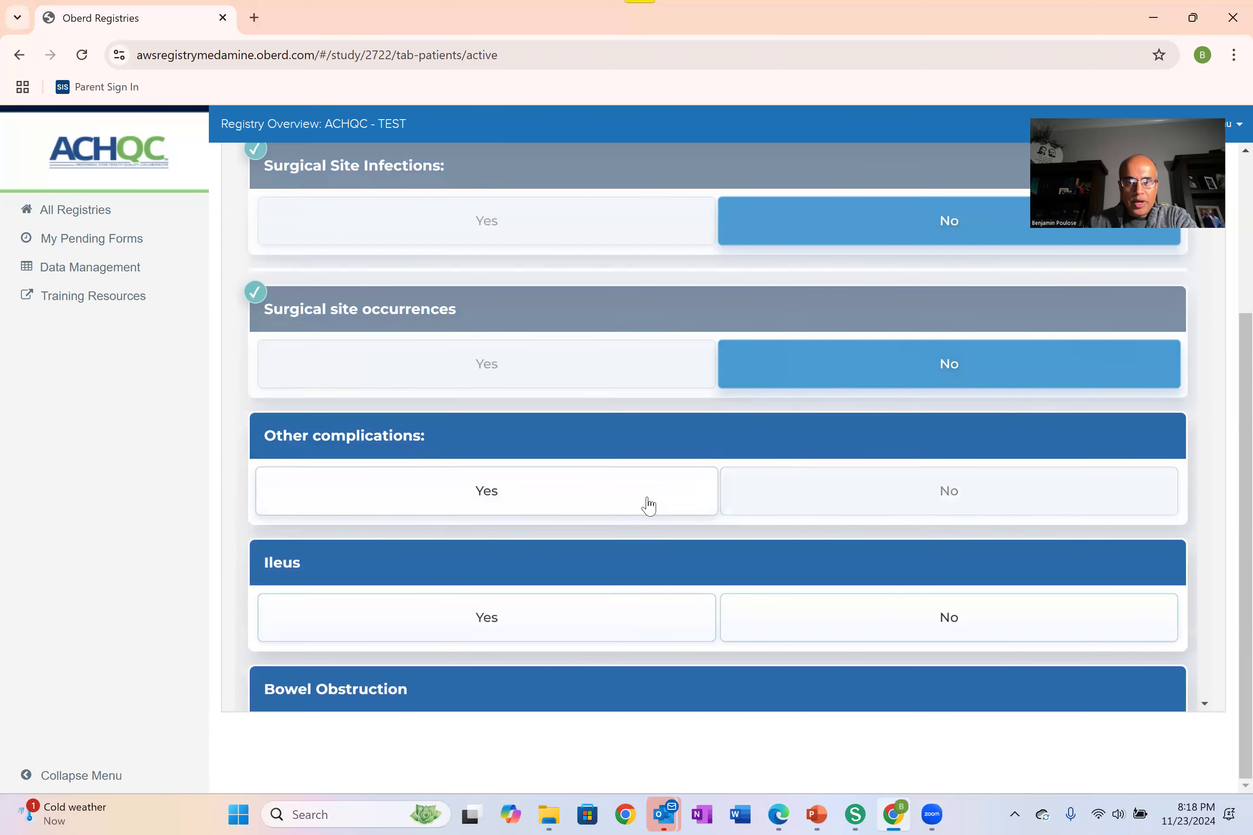
{"action": "left_click", "coordinate": [649, 505]}
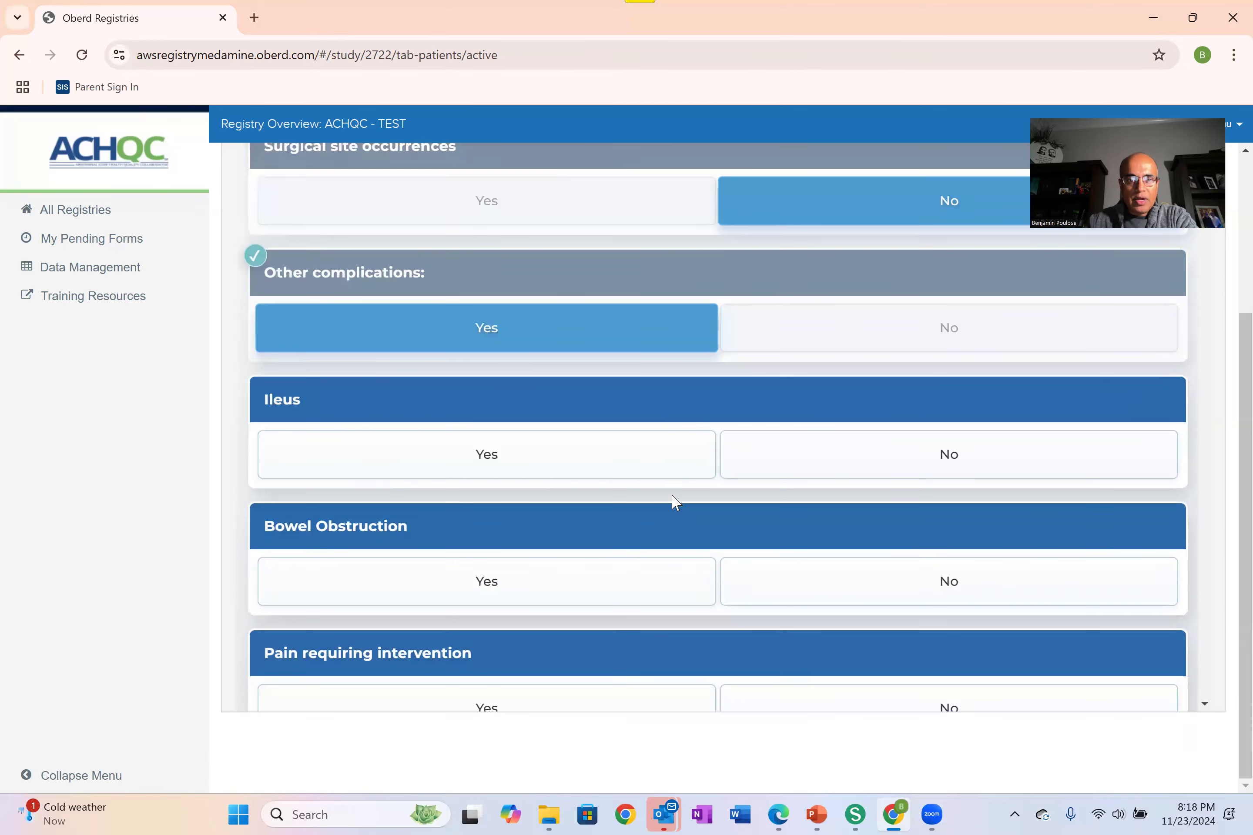
{"action": "scroll", "coordinate": [676, 500], "scroll_direction": "down", "scroll_amount": 5}
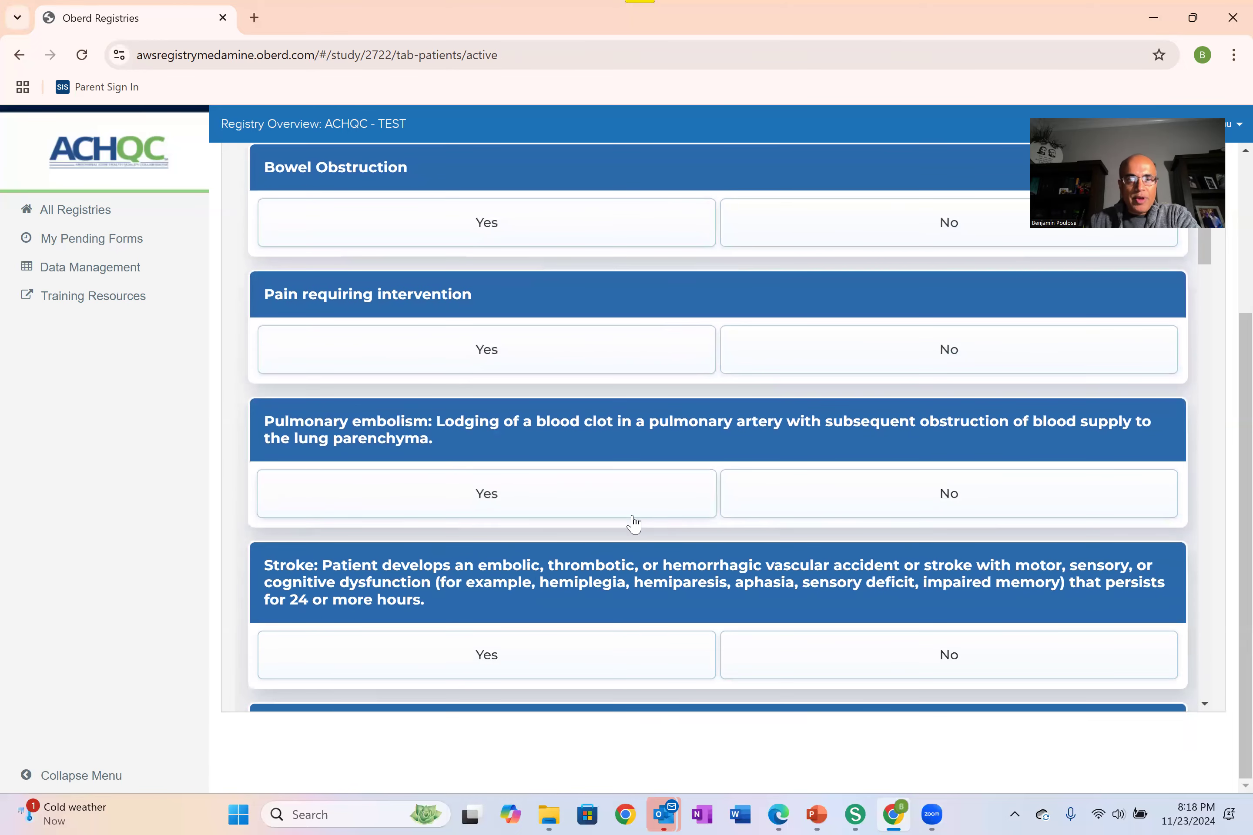
Step: Answer Yes for the complications Pulmonary embolism, Stroke, Sepsis, Septic shock, MI (Myocardial Infarction) and Cardiac arrest
{"action": "left_click", "coordinate": [583, 507]}
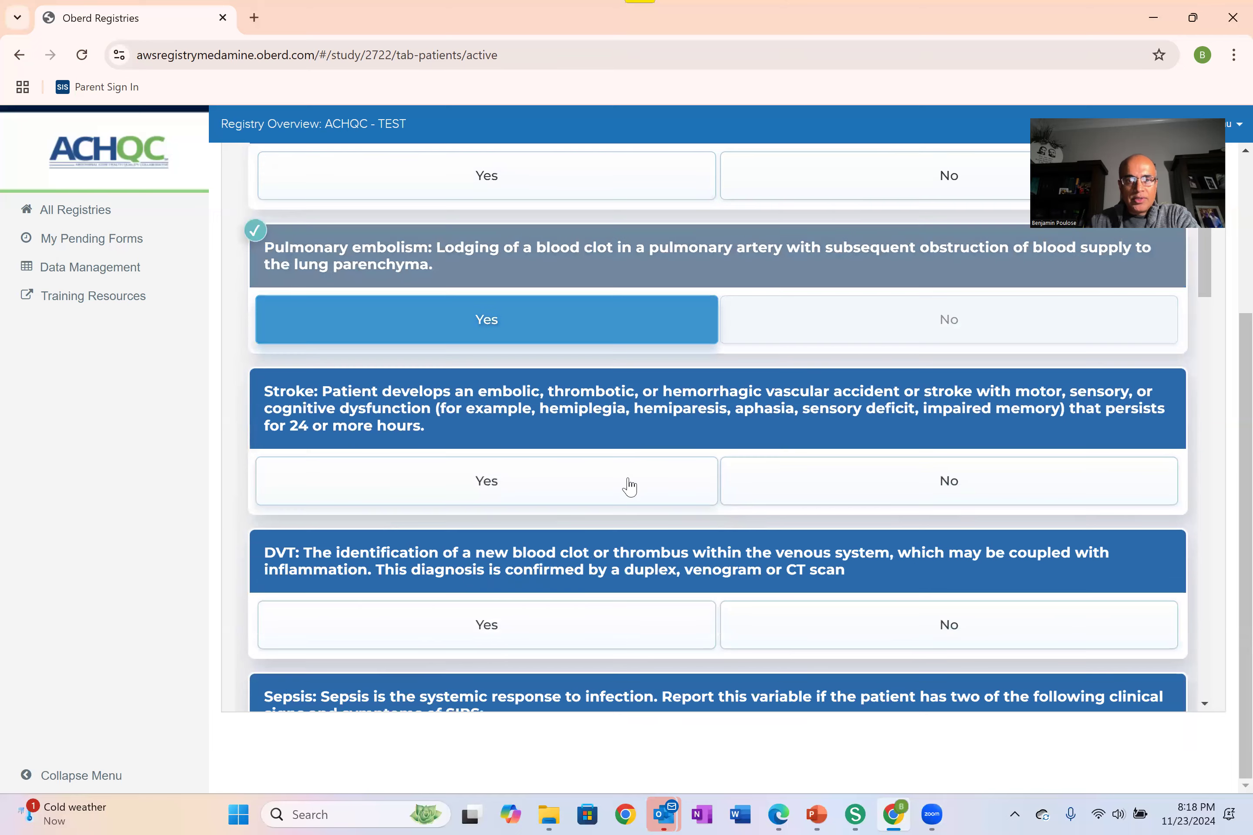
{"action": "left_click", "coordinate": [629, 485]}
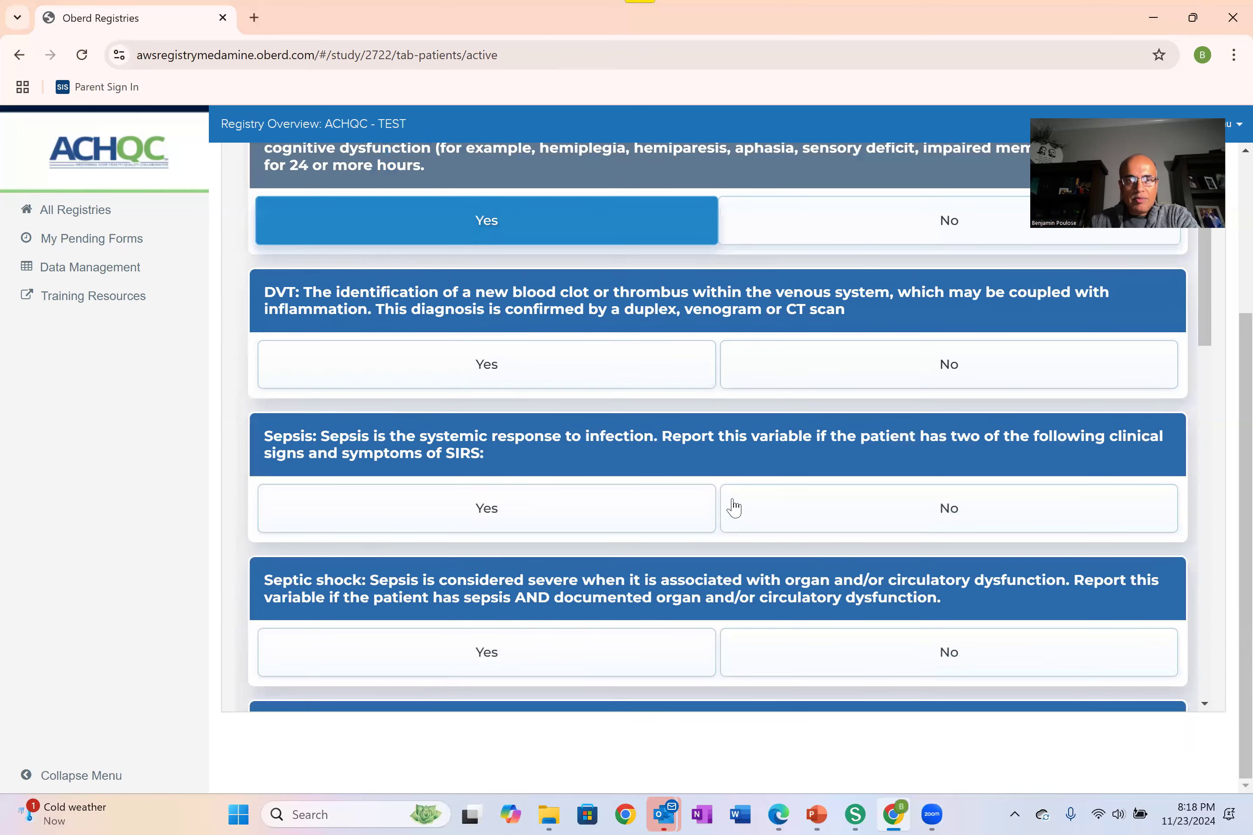
{"action": "left_click", "coordinate": [582, 507]}
{"action": "left_click", "coordinate": [638, 489]}
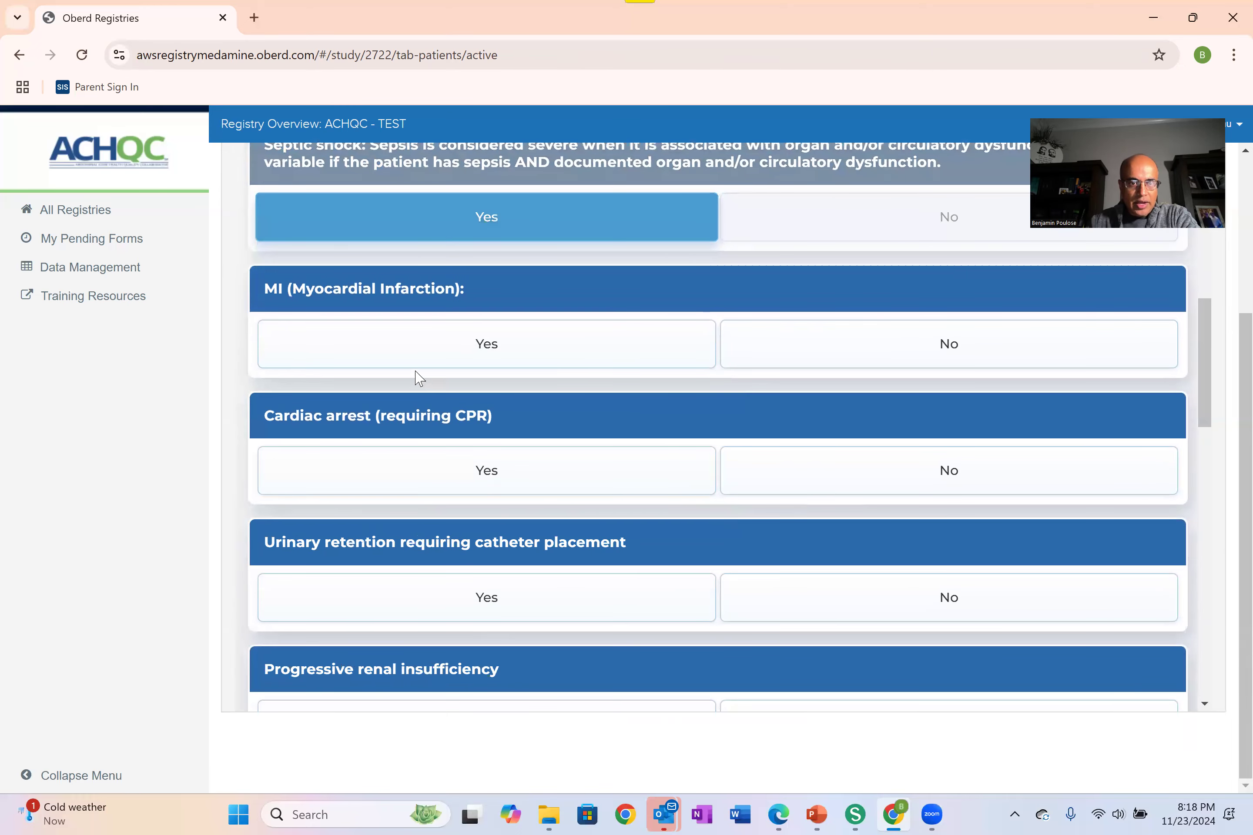
{"action": "left_click", "coordinate": [415, 348]}
{"action": "left_click", "coordinate": [592, 476]}
Step: Answer Yes for Death in the complications list and continue to the Post discharge Pain Management page
{"action": "scroll", "coordinate": [572, 474], "scroll_direction": "down", "scroll_amount": 7}
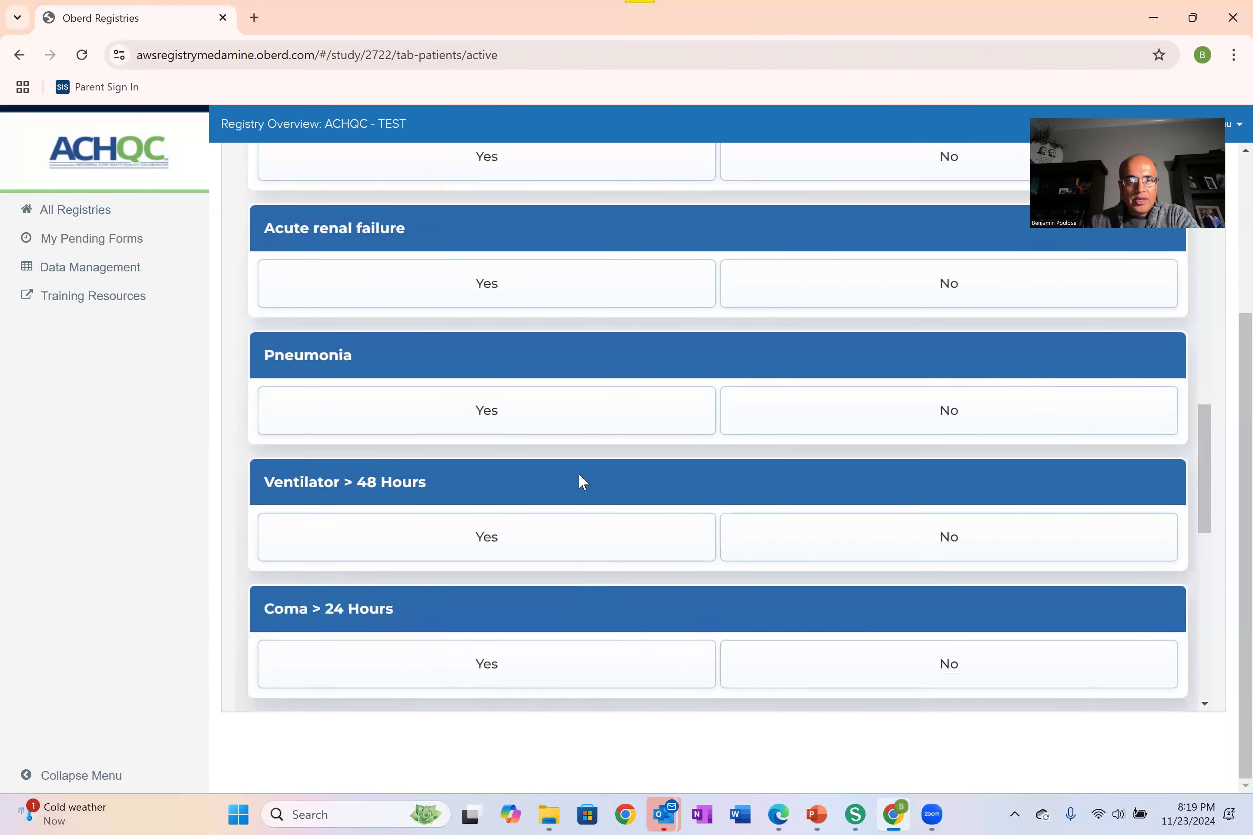
{"action": "scroll", "coordinate": [579, 473], "scroll_direction": "down", "scroll_amount": 14}
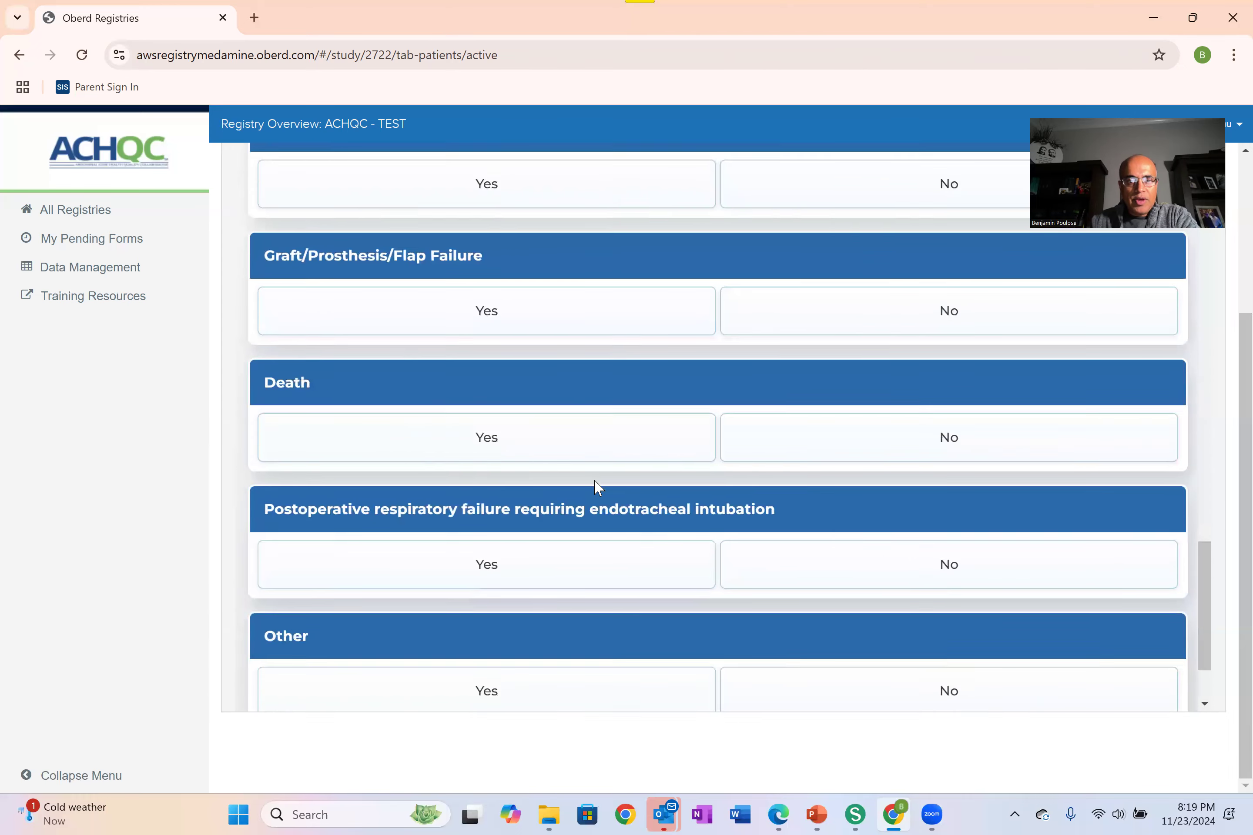
{"action": "left_click", "coordinate": [512, 434]}
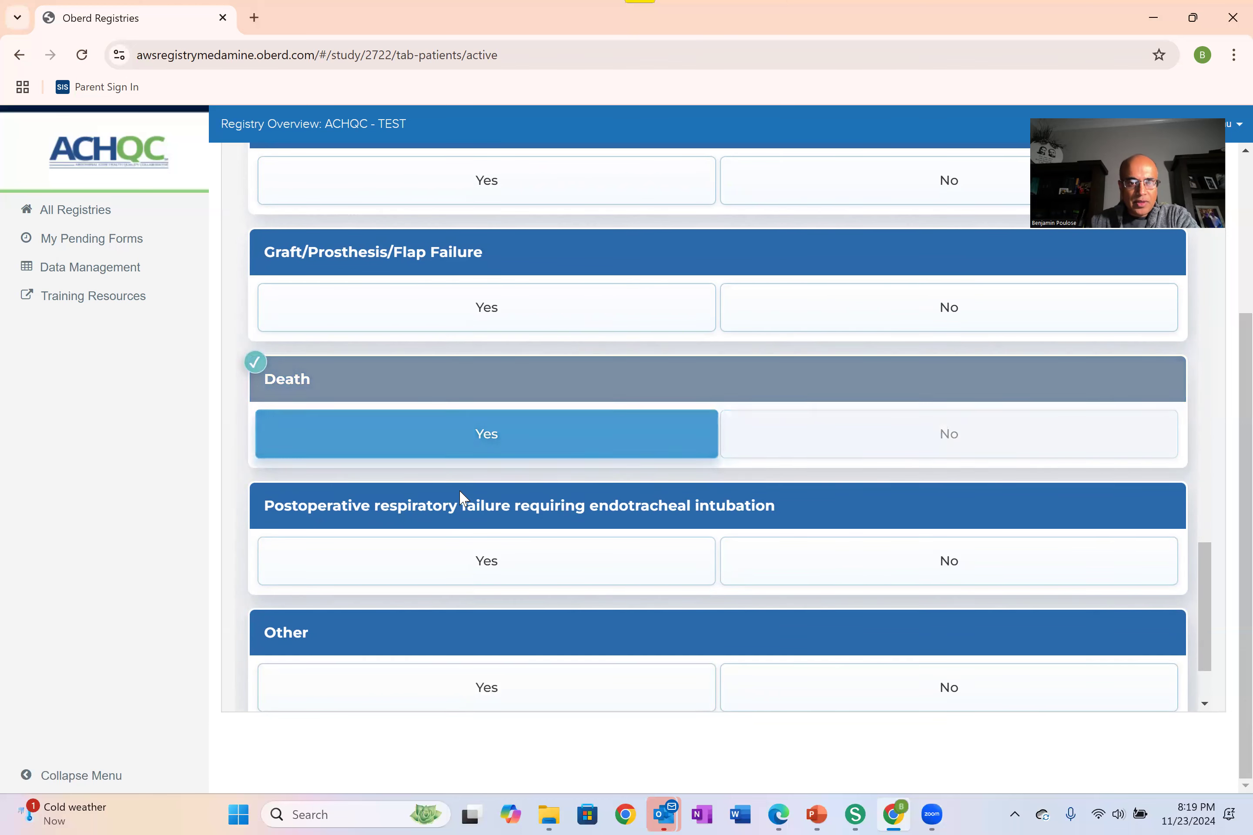
{"action": "scroll", "coordinate": [613, 467], "scroll_direction": "down", "scroll_amount": 3}
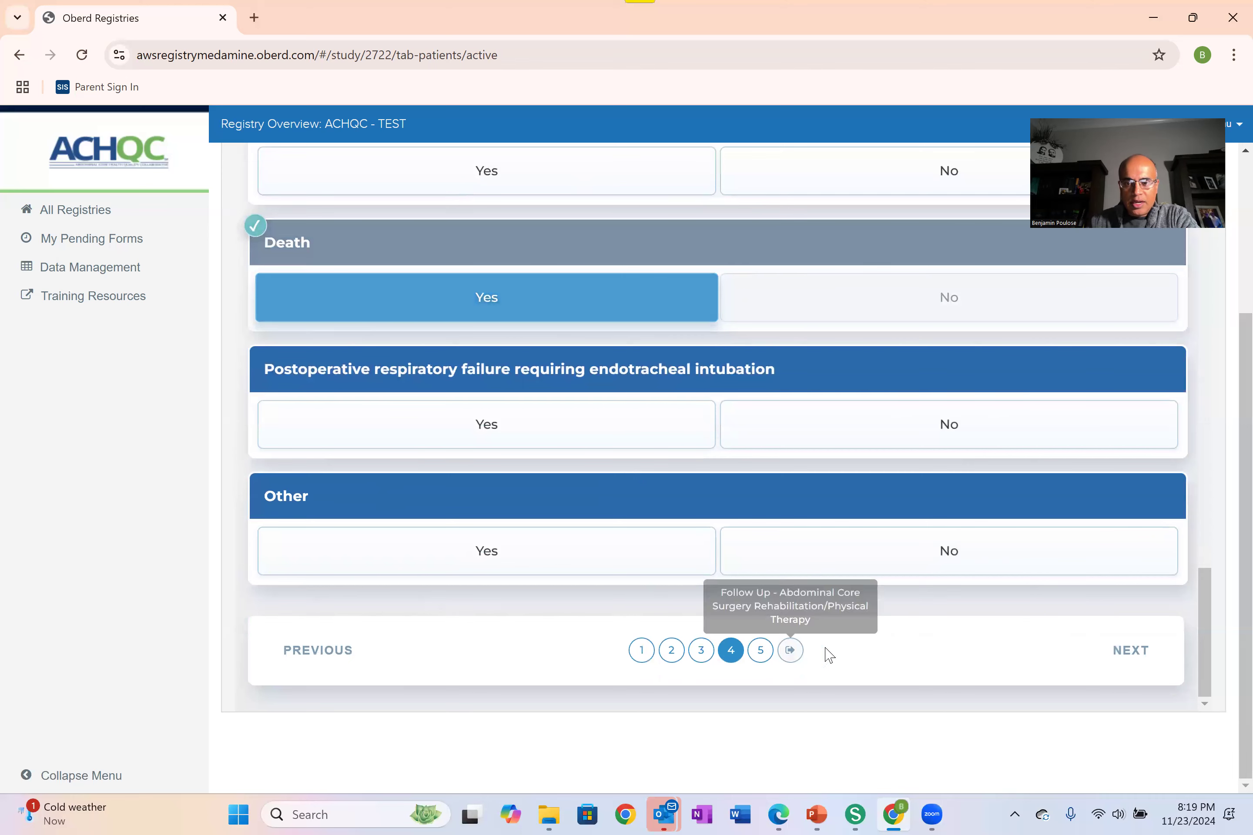
{"action": "left_click", "coordinate": [1123, 660]}
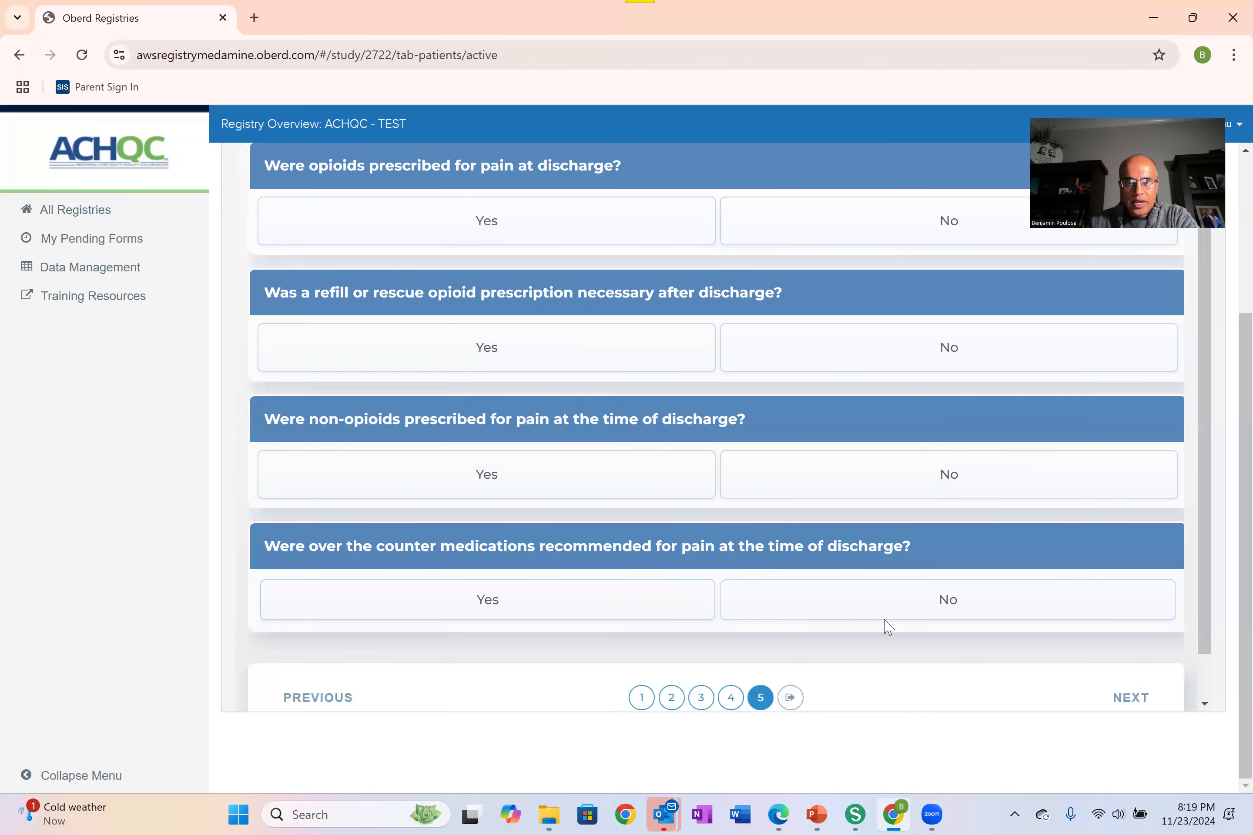
Step: Answer No to the discharge opioid, opioid refill or rescue, non-opioid and over the counter pain medication questions
{"action": "scroll", "coordinate": [712, 522], "scroll_direction": "up", "scroll_amount": 4}
{"action": "scroll", "coordinate": [708, 525], "scroll_direction": "up", "scroll_amount": 1}
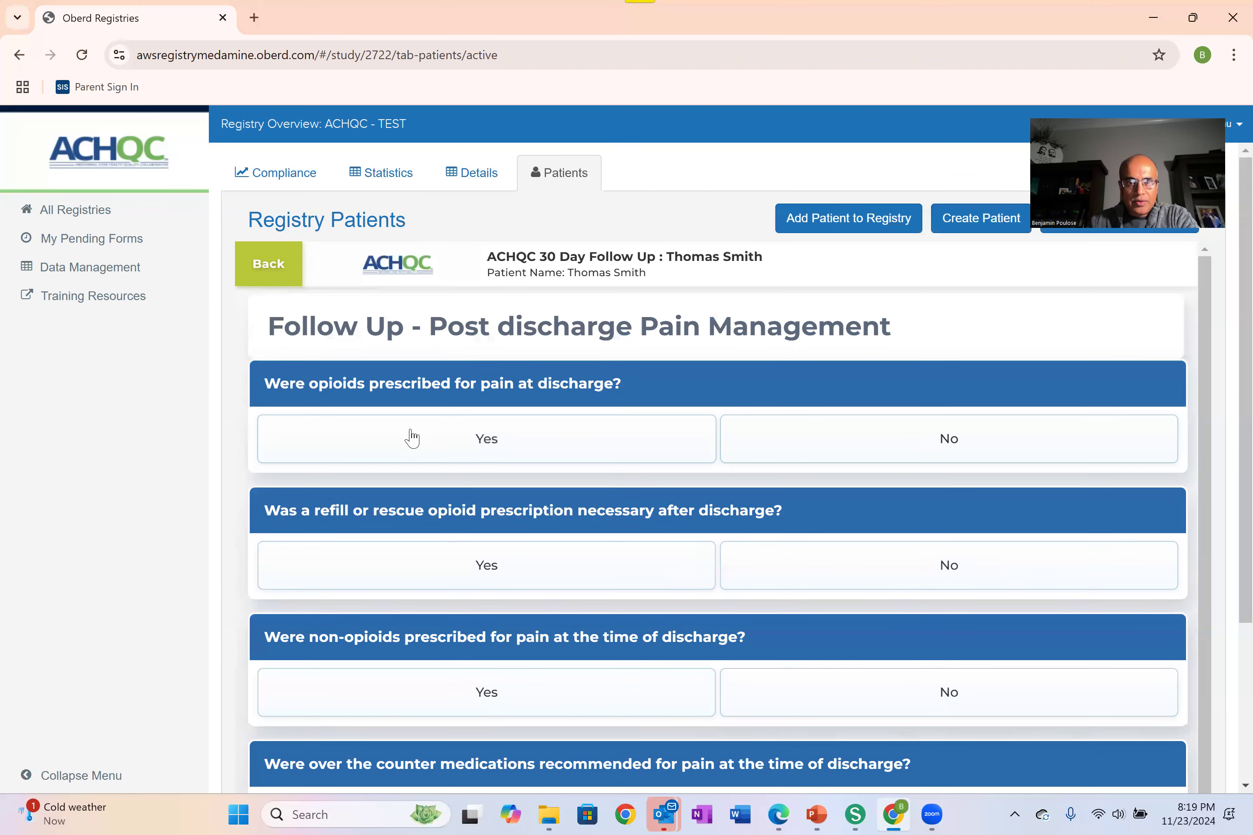
{"action": "scroll", "coordinate": [786, 501], "scroll_direction": "down", "scroll_amount": 1}
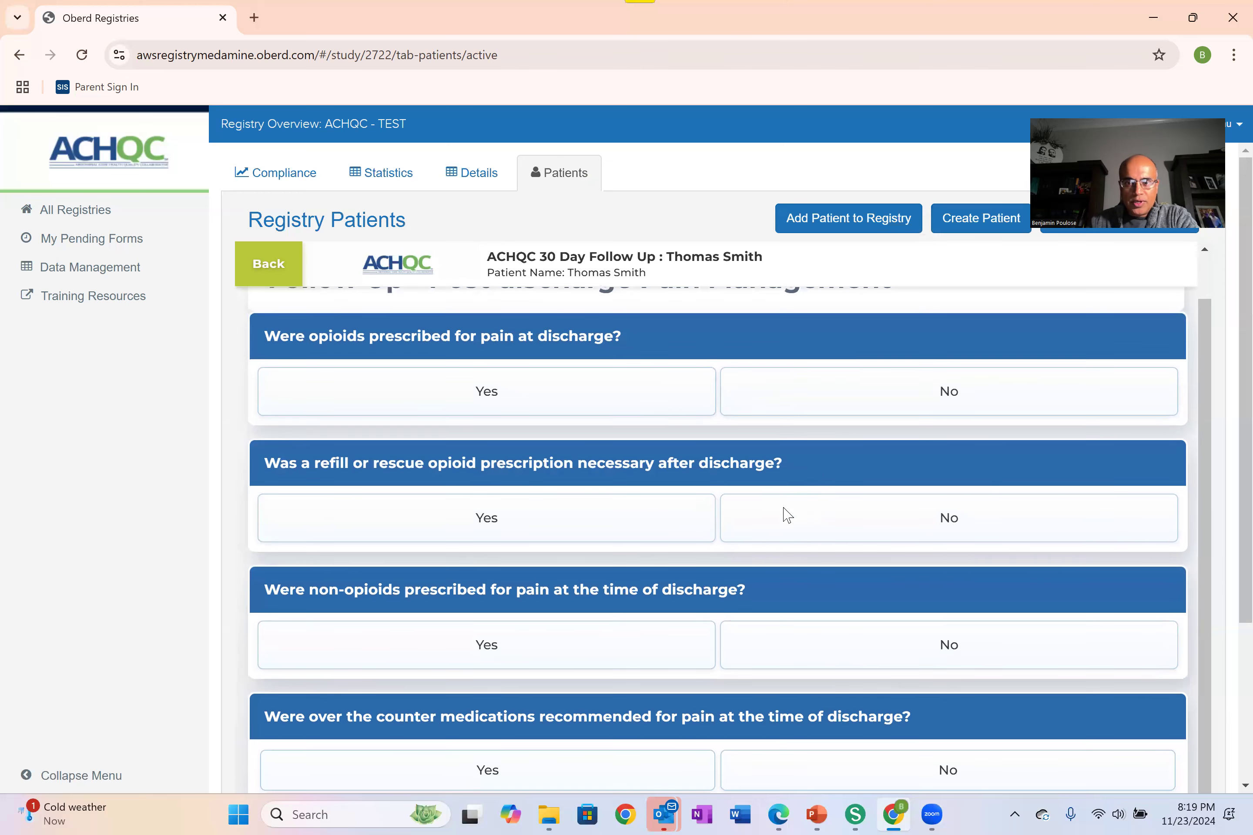
{"action": "left_click", "coordinate": [805, 406]}
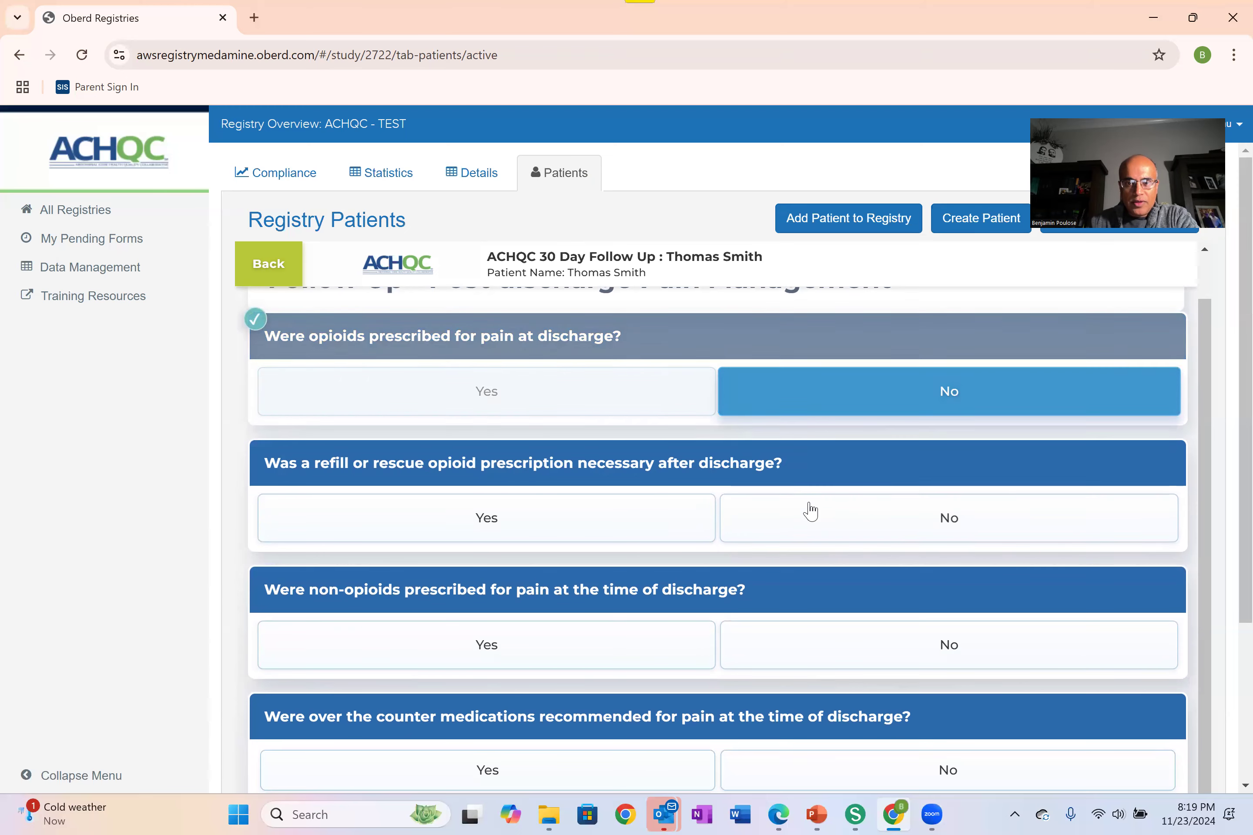
{"action": "left_click", "coordinate": [809, 515]}
{"action": "left_click", "coordinate": [818, 647]}
{"action": "scroll", "coordinate": [822, 545], "scroll_direction": "down", "scroll_amount": 3}
{"action": "left_click", "coordinate": [853, 595]}
Step: Go to the Abdominal Core Surgery Rehabilitation/Physical Therapy page, answer No to the rehabilitation question, and continue past this last page
{"action": "left_click", "coordinate": [1148, 709]}
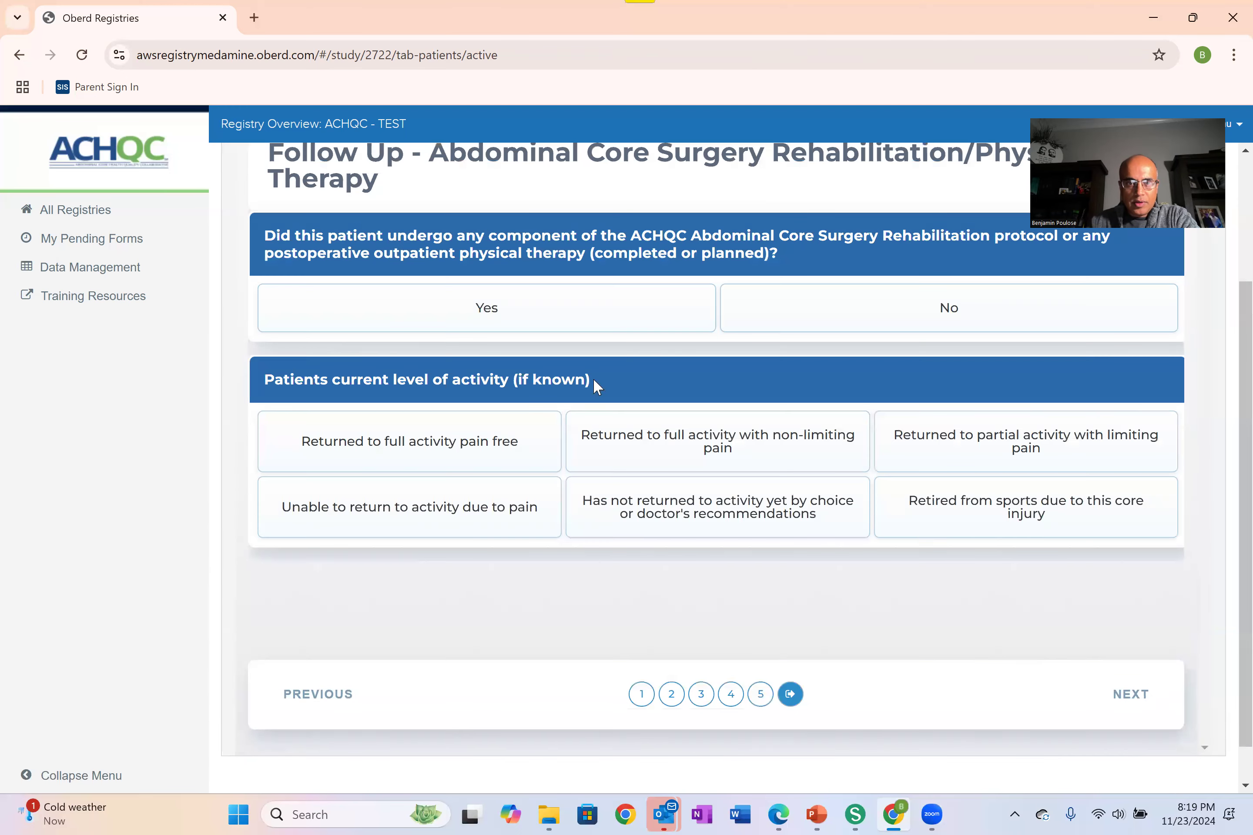
{"action": "left_click", "coordinate": [944, 308]}
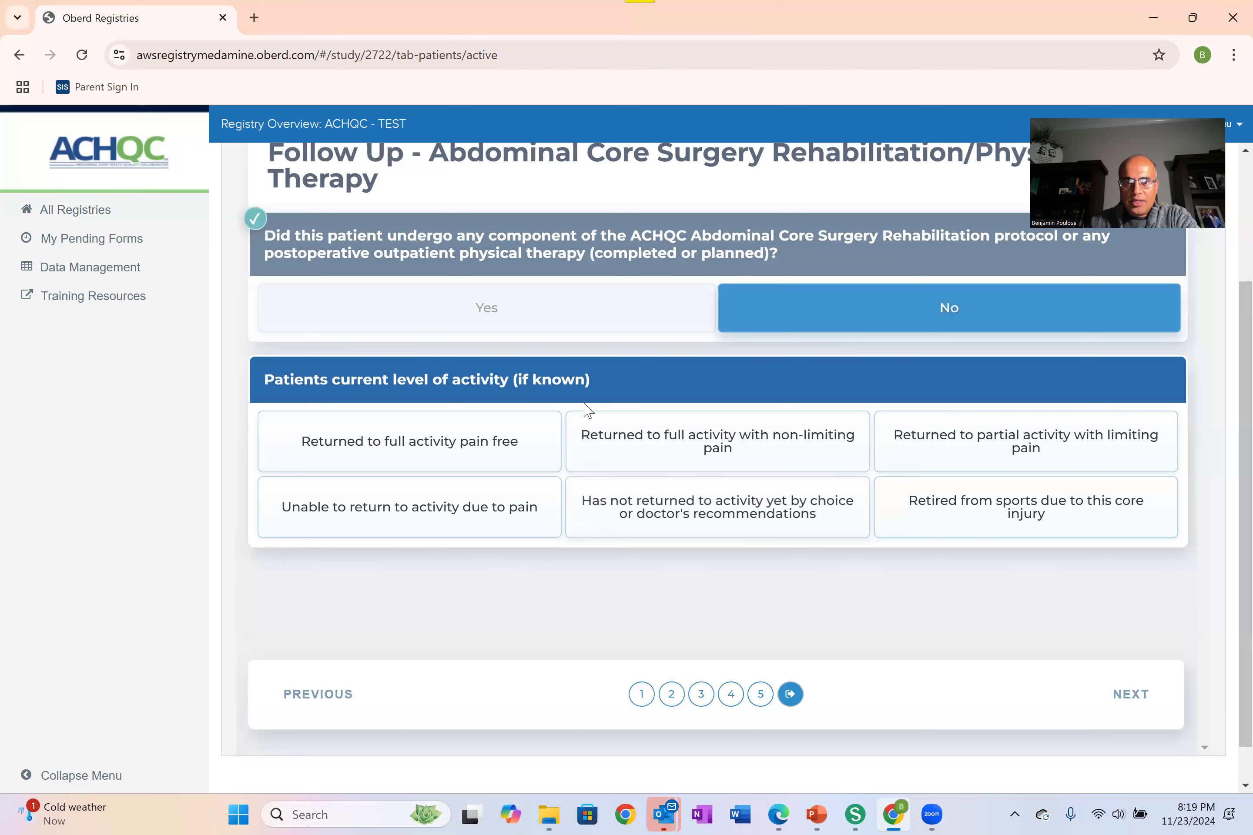
{"action": "left_click", "coordinate": [1142, 700]}
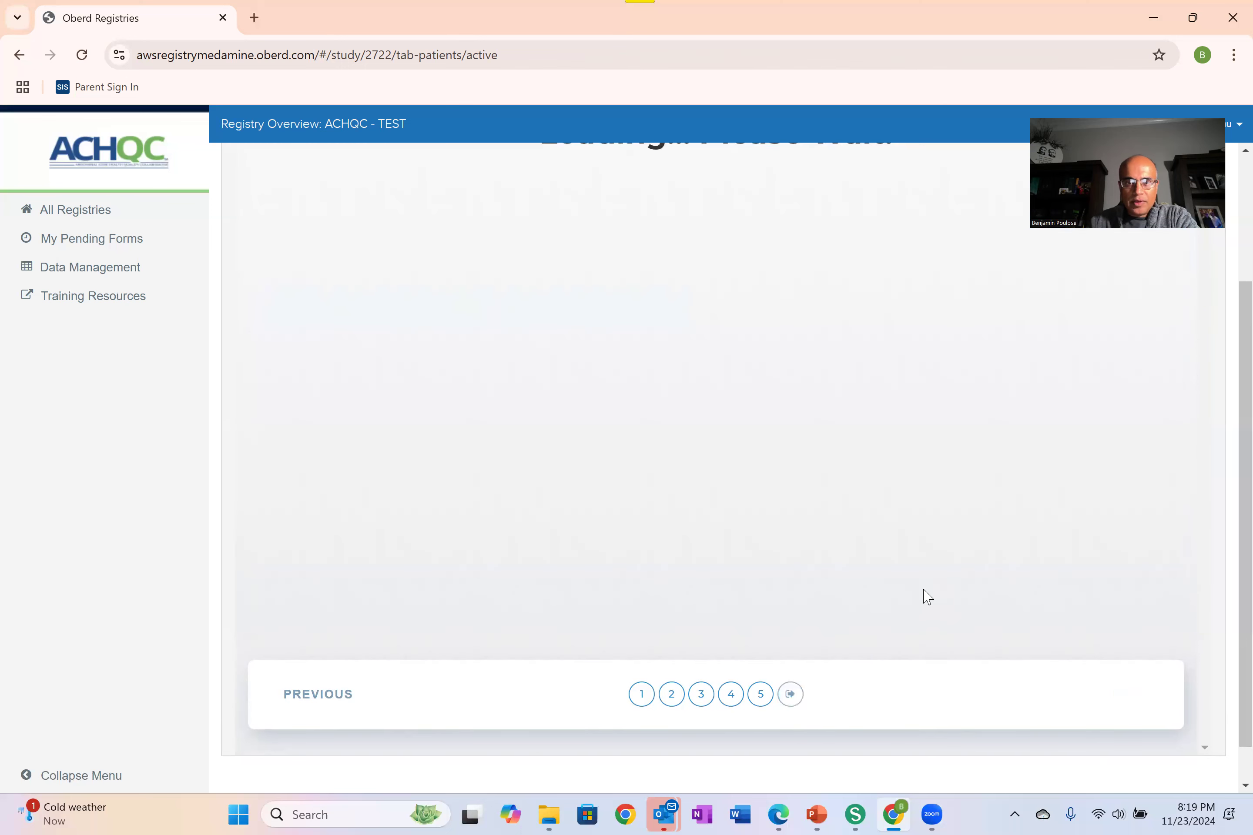